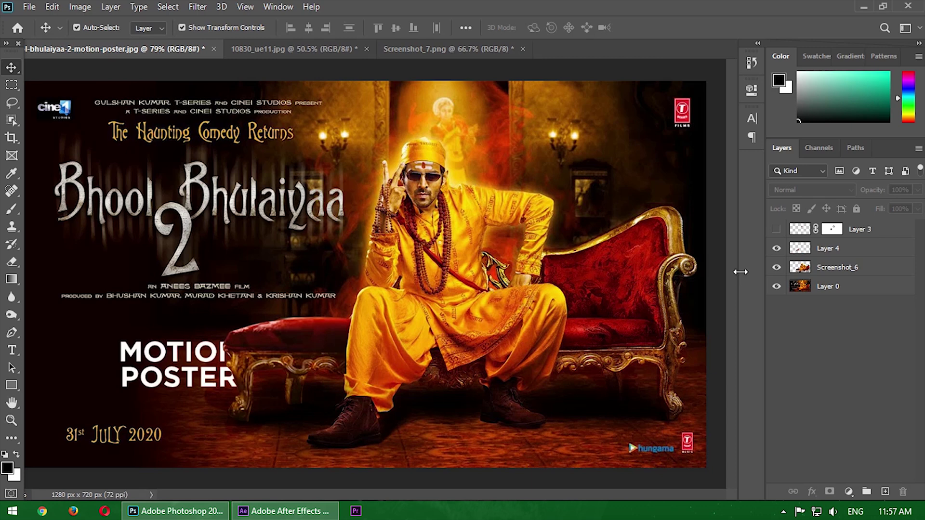
- Hide the Layer 0 background and the Layer 4 floor shadow in the motion poster document
click(777, 286)
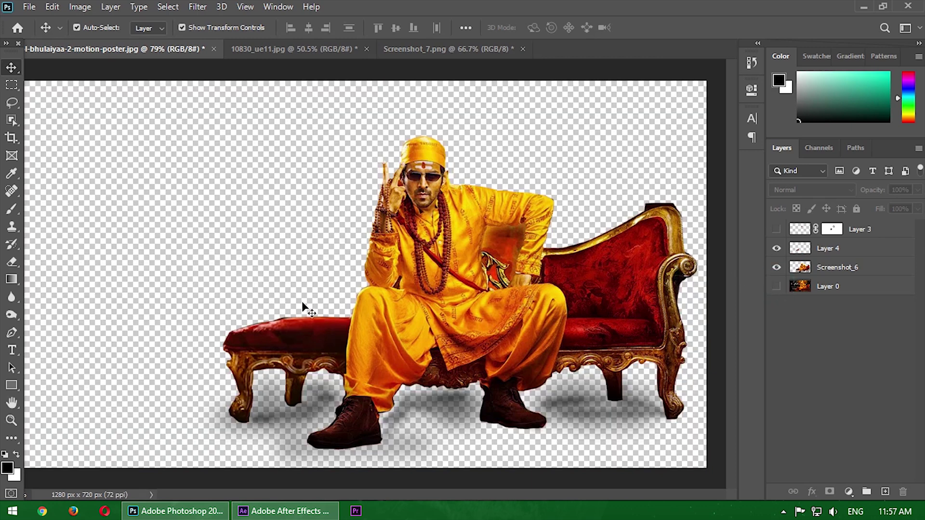
click(776, 247)
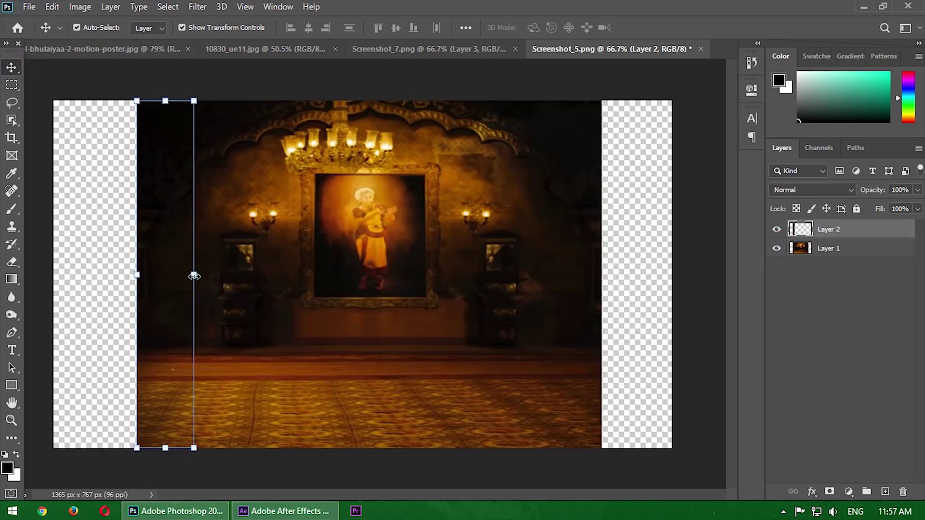
- Stretch the Layer 2 wall strip outward to cover the transparent area at the canvas's left edge
drag(192, 273, 52, 273)
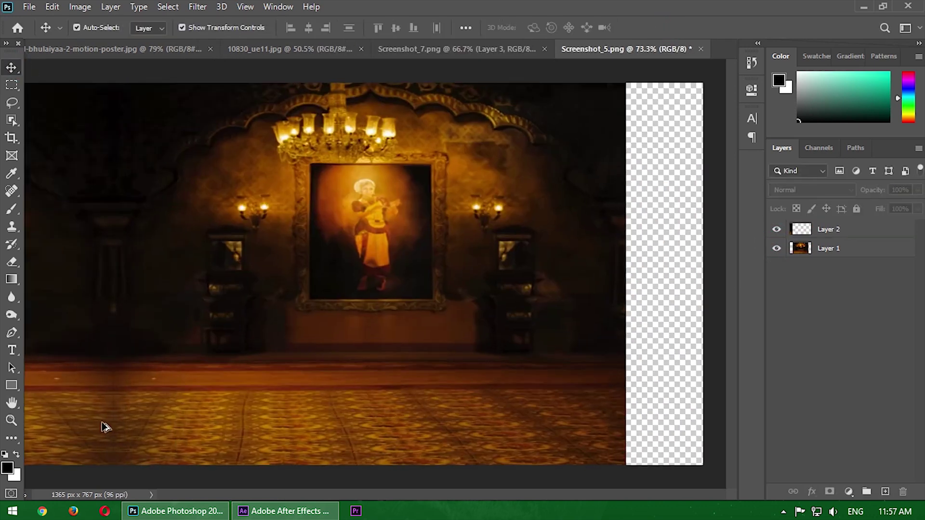
click(105, 427)
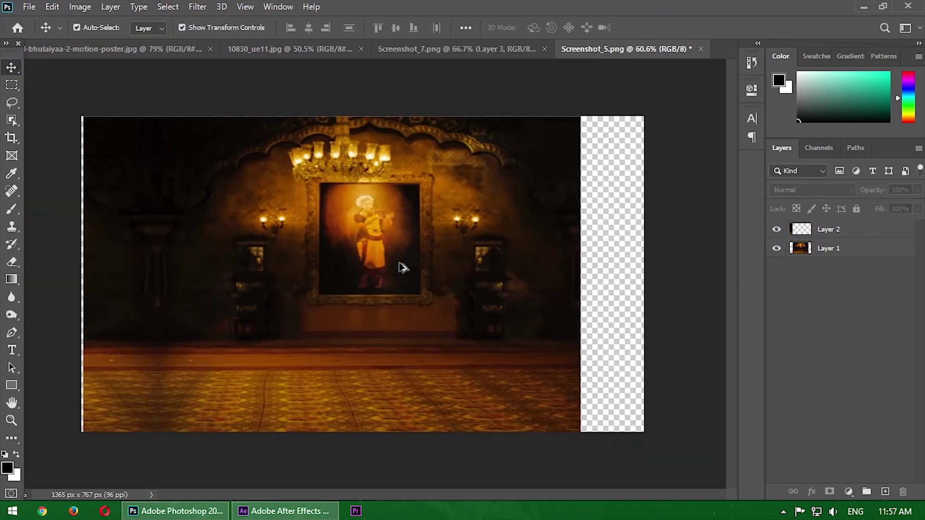
- Copy a narrow full-height strip from Layer 1's right edge to a new layer and stretch it across the transparent area beside it
click(12, 85)
drag(548, 117, 585, 451)
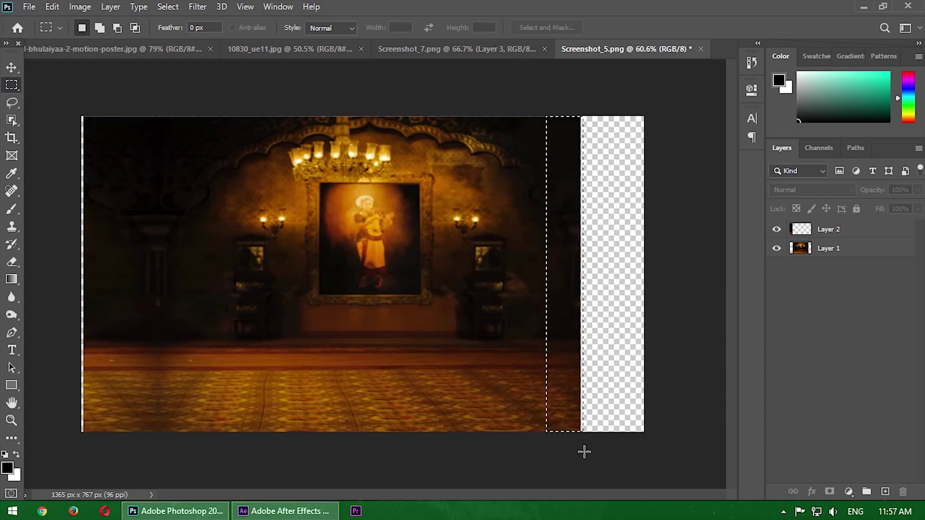
click(806, 251)
key(ctrl+j)
key(v)
drag(551, 279, 702, 169)
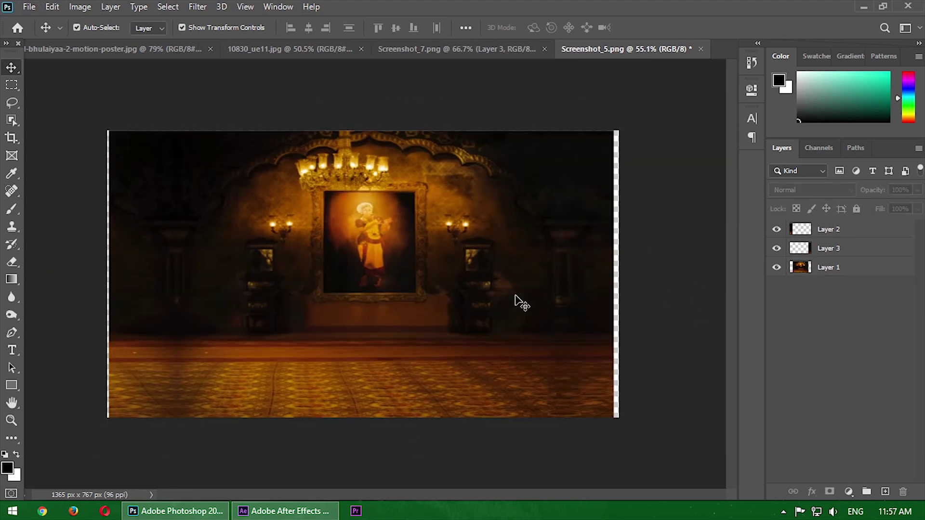
click(612, 270)
- Switch to After Effects and create a 1920 × 1080 px composition at 30 frames per second, lasting 30 seconds
click(124, 256)
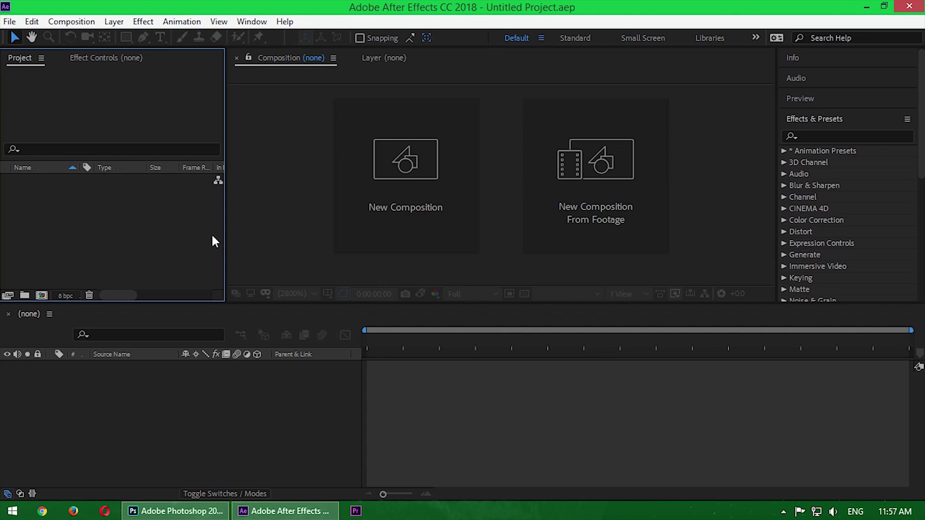
click(410, 202)
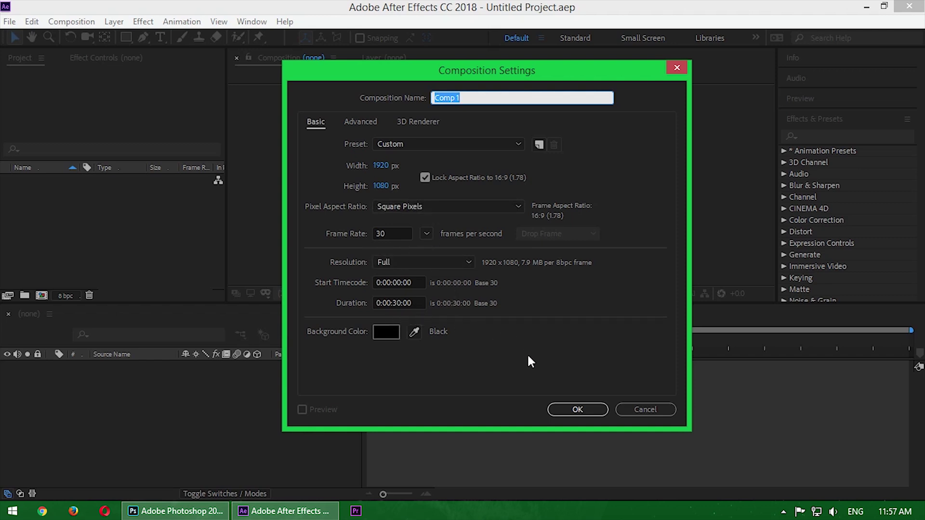
click(562, 408)
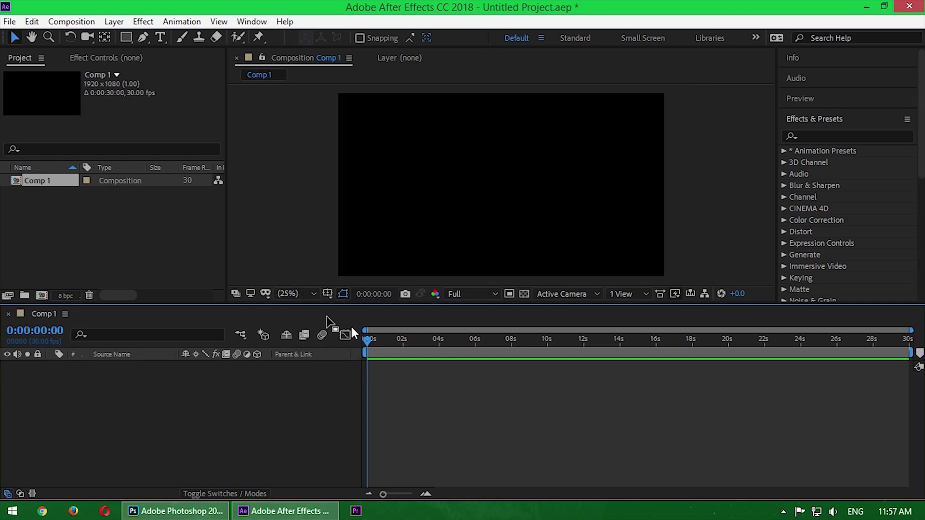
- Start a file import, select the 1st image and examine the cut-out and background pictures of the Bhul bulaiya folder in Windows Photo Viewer
double_click(140, 226)
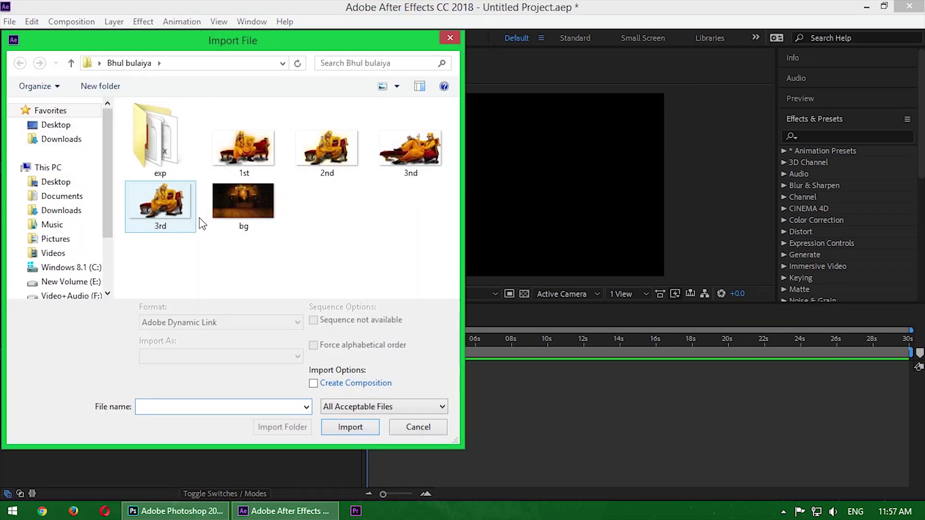
click(250, 152)
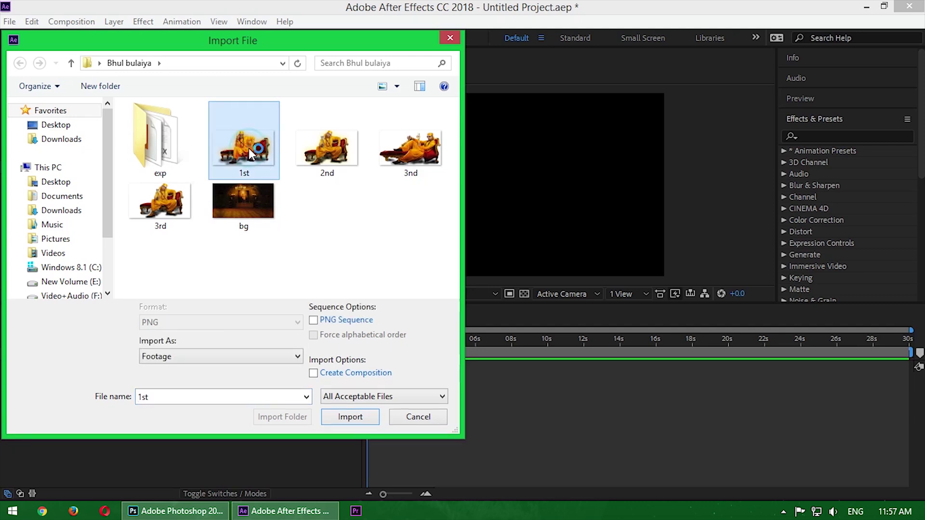
right_click(249, 149)
click(283, 175)
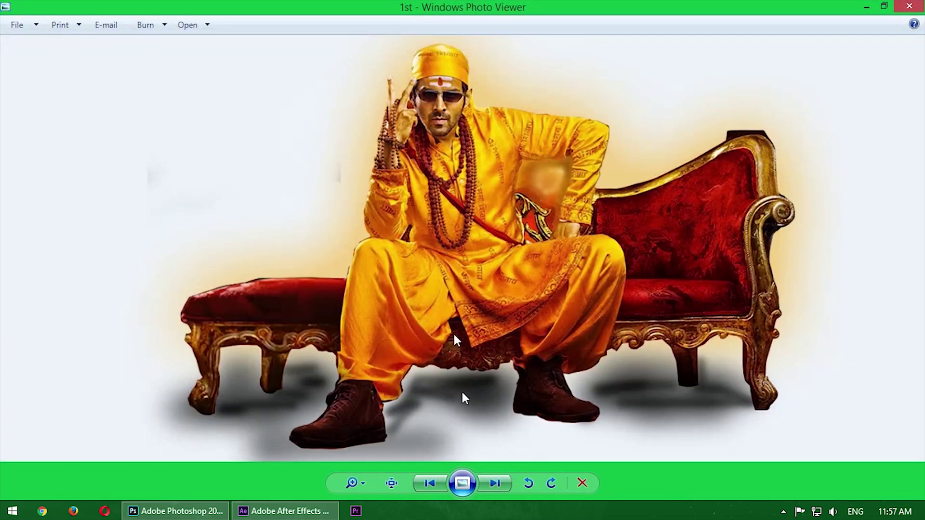
click(493, 477)
click(495, 478)
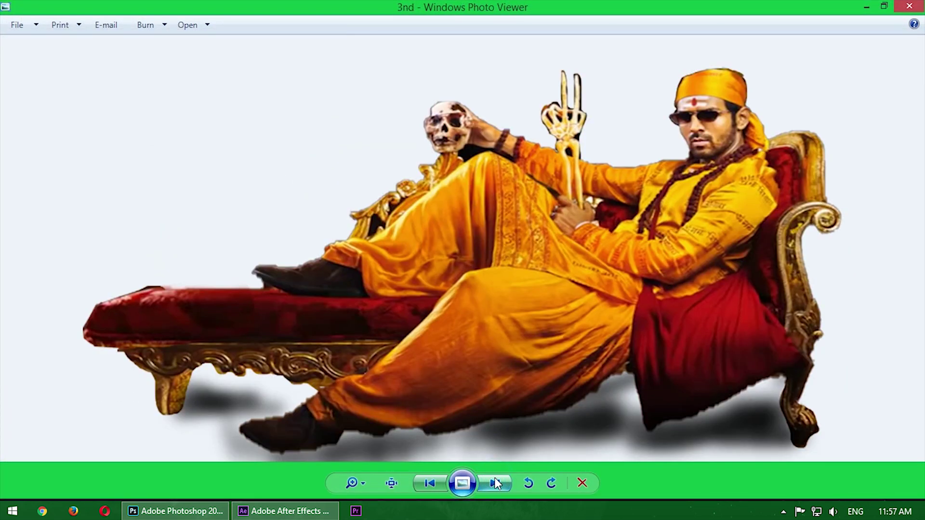
click(495, 478)
click(495, 478)
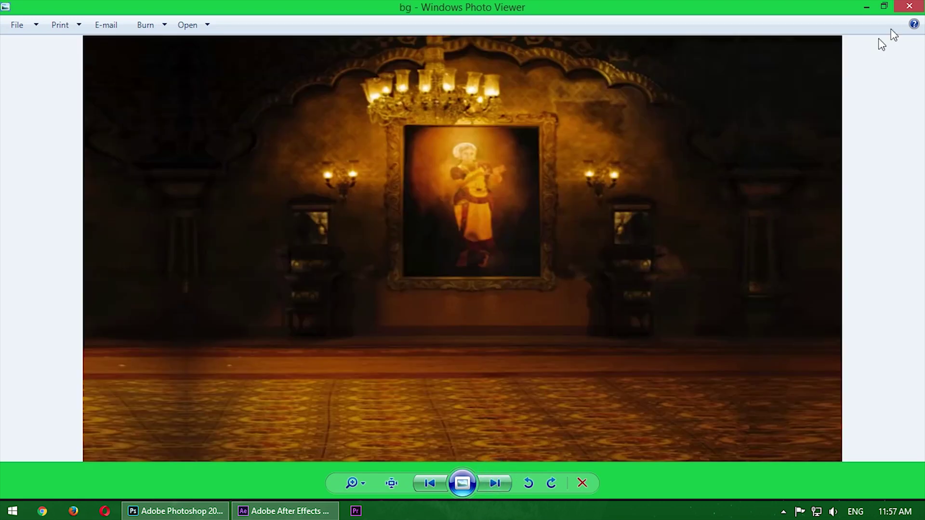
click(917, 5)
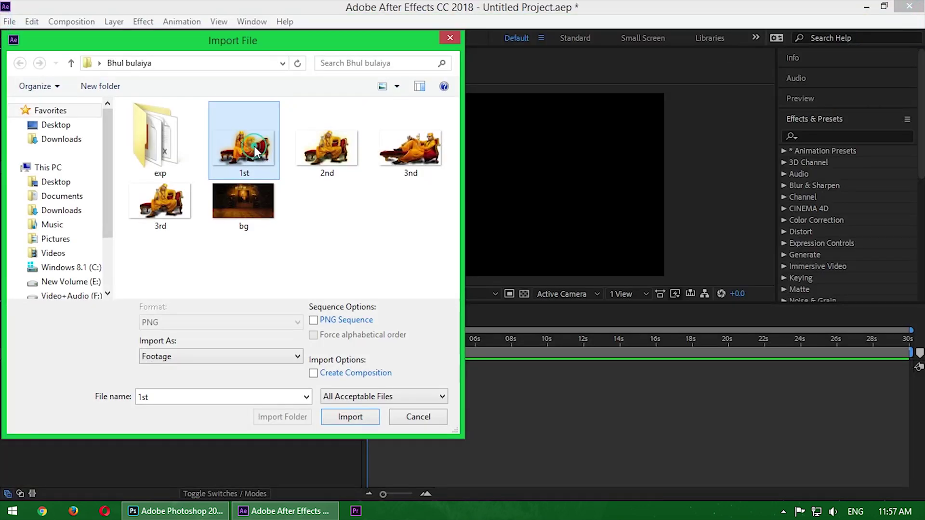
- Add 3nd and bg to the selected 1st image and import all three as footage
ctrl+click(407, 154)
ctrl+click(257, 199)
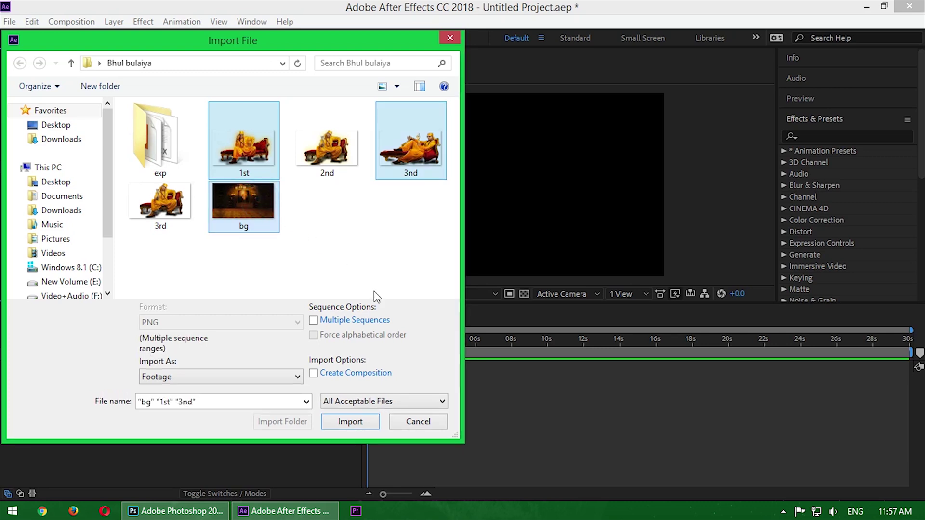
click(358, 420)
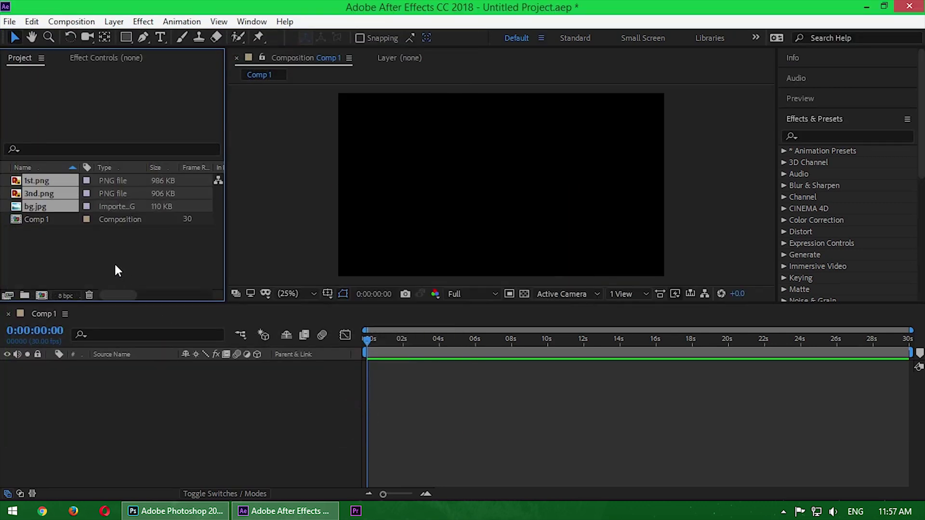
- Add bg.jpg to Comp 1 and scale it up proportionally until it extends beyond the composition frame
click(73, 244)
click(31, 206)
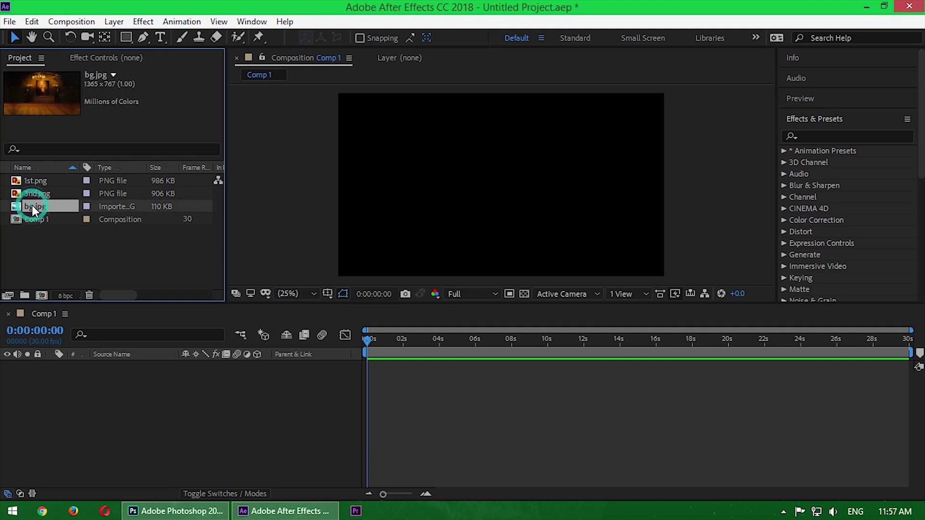
drag(28, 207, 133, 392)
drag(385, 250, 311, 299)
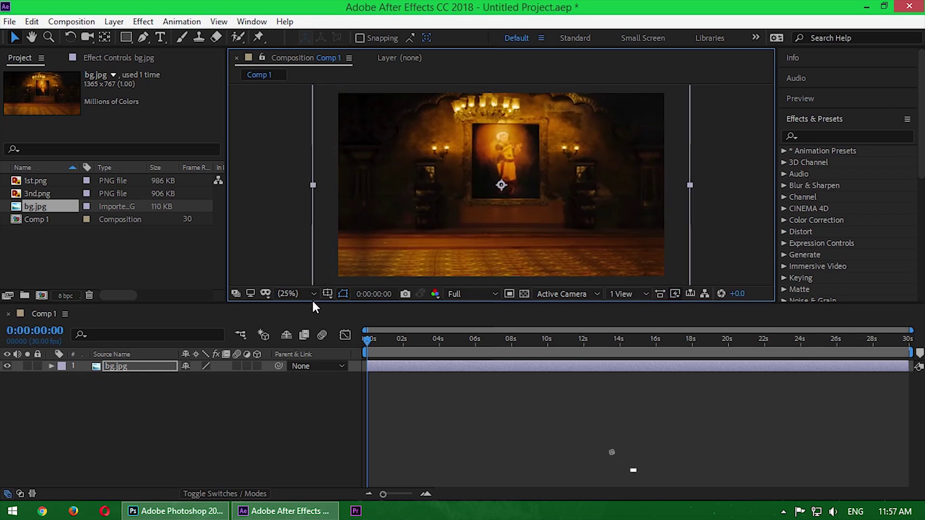
click(709, 212)
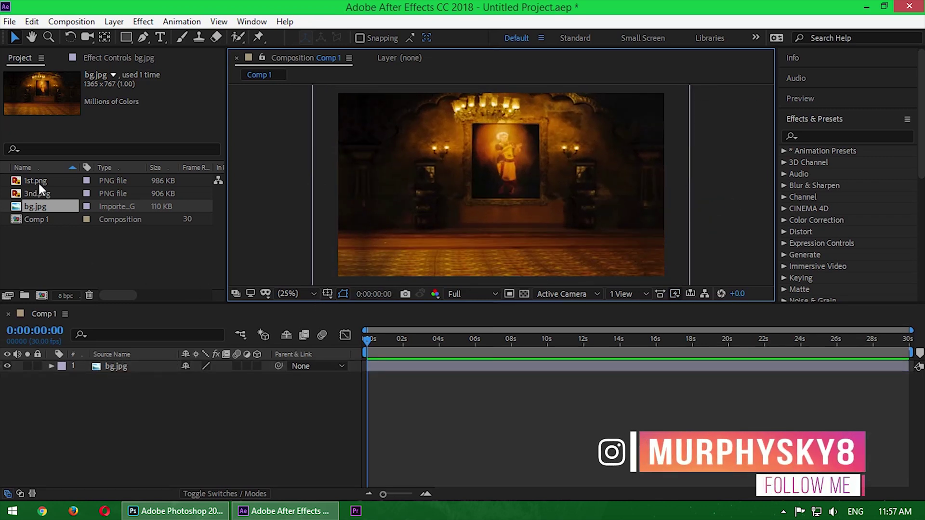
- Place 1st.png above bg.jpg in Comp 1, scale it to about 142% and shift it down within the frame
drag(38, 182, 144, 362)
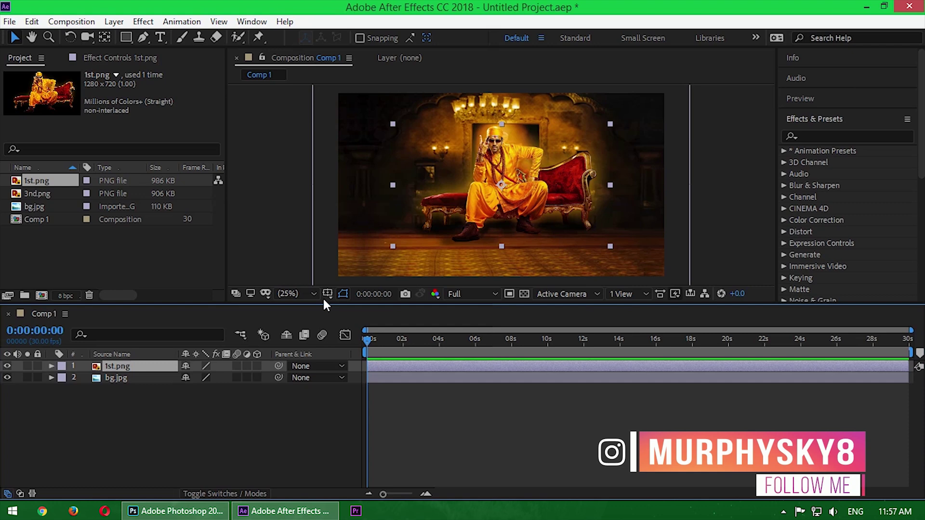
drag(646, 111, 661, 103)
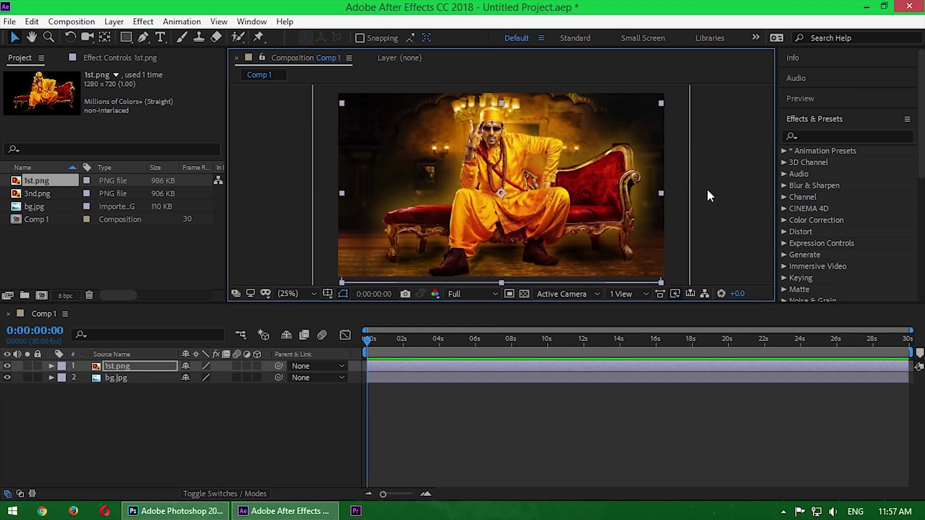
click(426, 385)
- Add an opacity keyframe of 0% to the 1st.png layer at 0:00:00:24
drag(383, 493, 401, 494)
drag(366, 342, 408, 340)
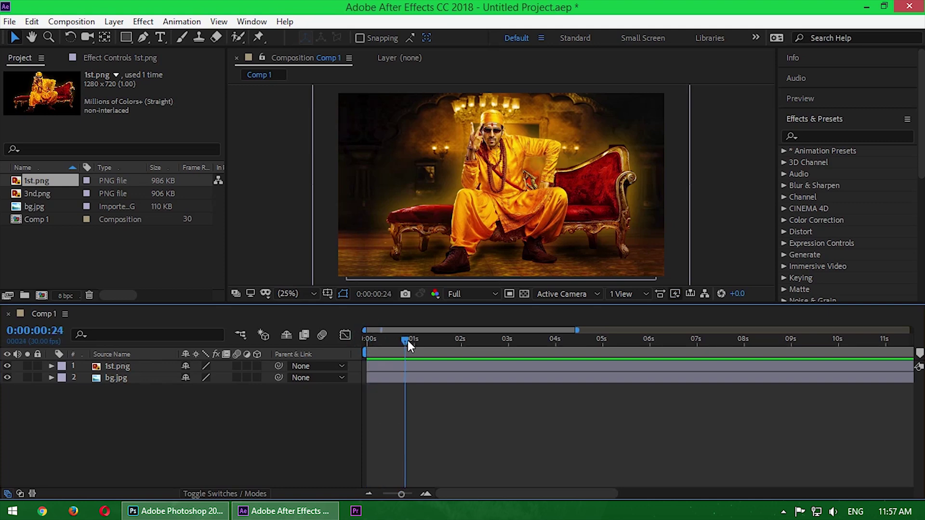
click(135, 366)
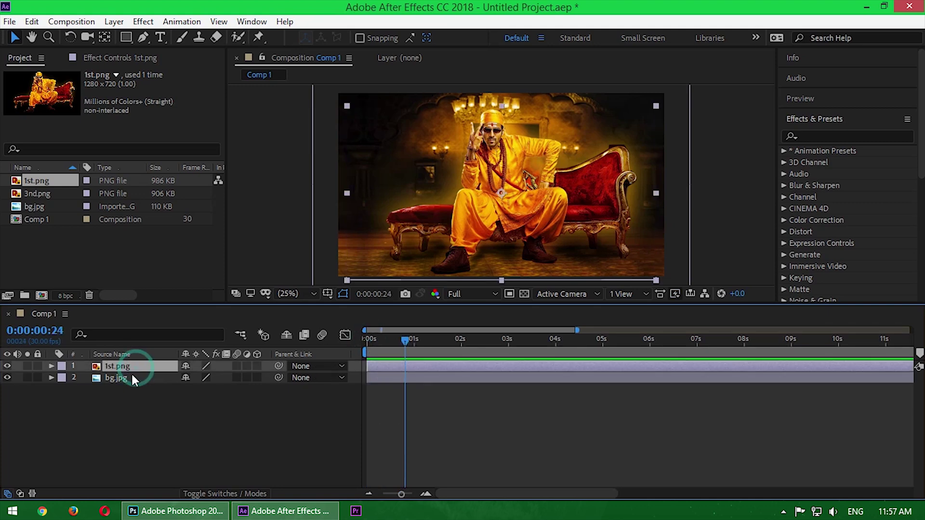
click(51, 366)
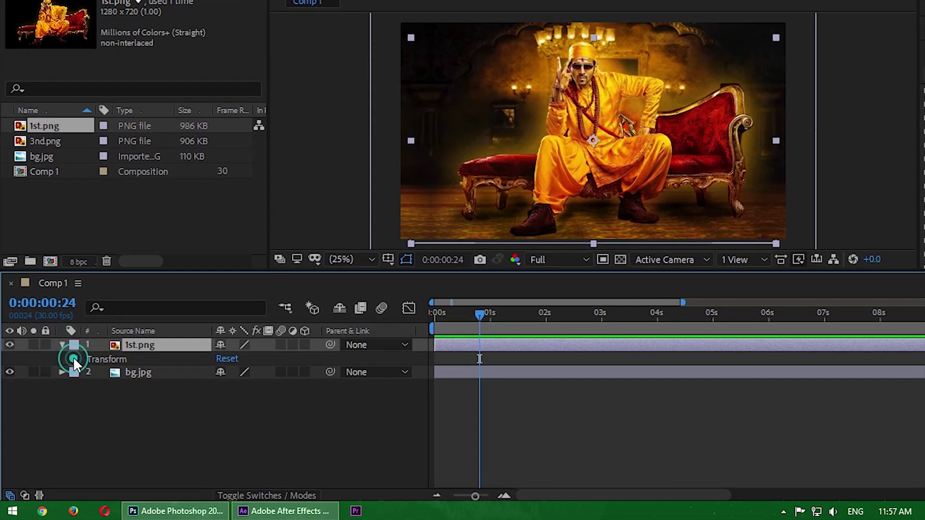
click(63, 378)
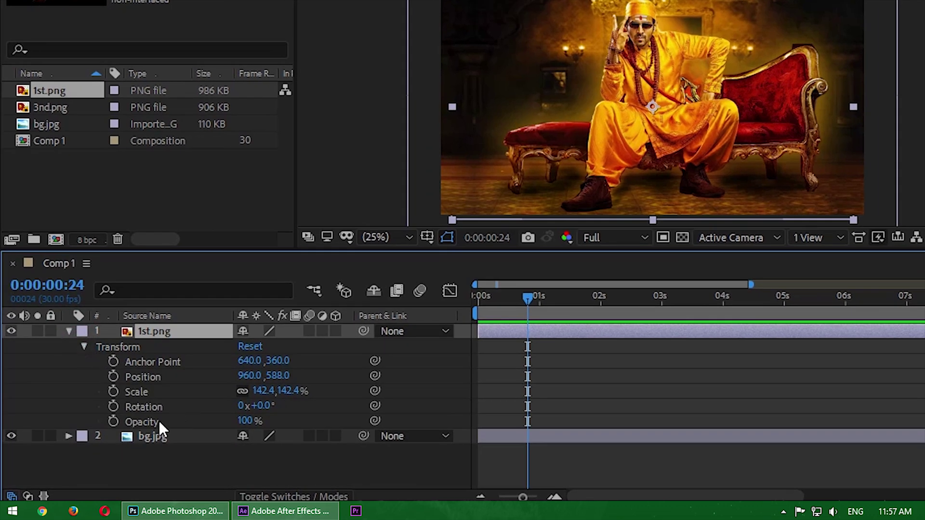
click(114, 422)
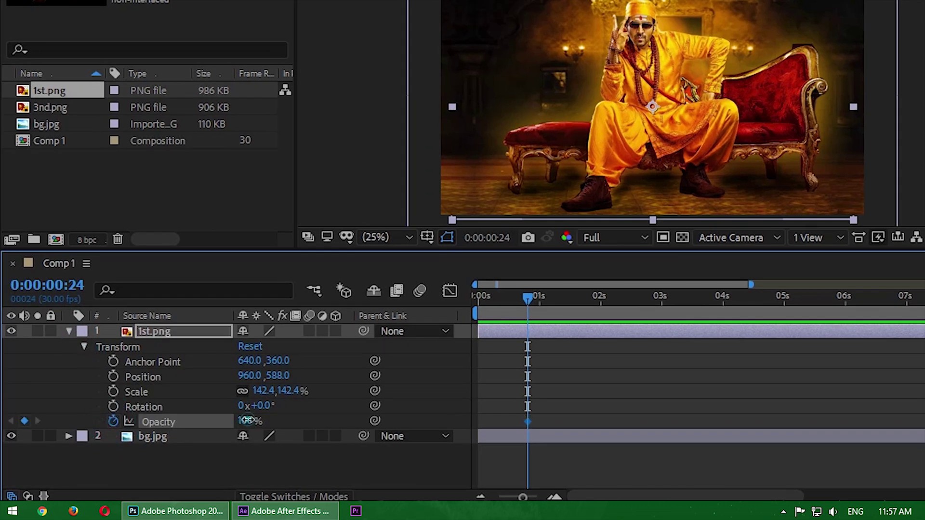
drag(246, 420, 193, 421)
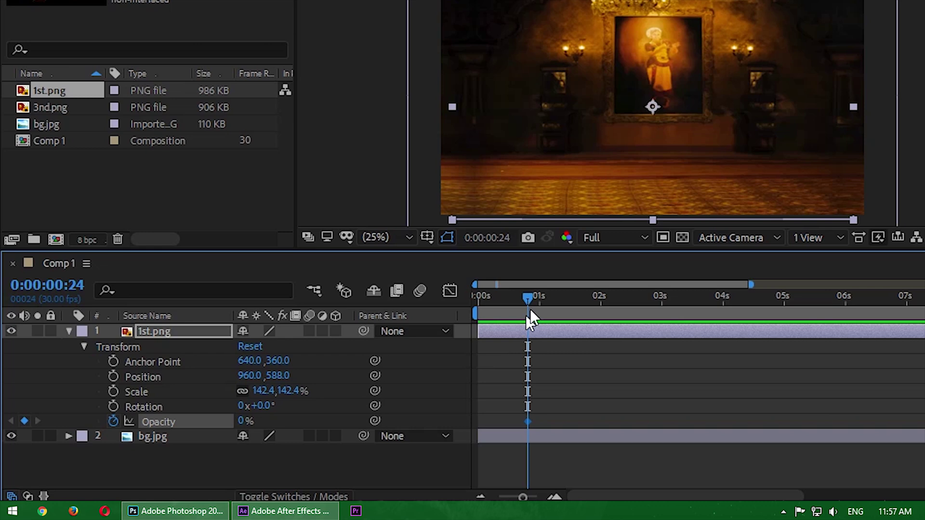
- Add a second opacity keyframe with raised opacity to 1st.png, place it just after the first, and preview from 0:00:00:24
drag(527, 298, 535, 297)
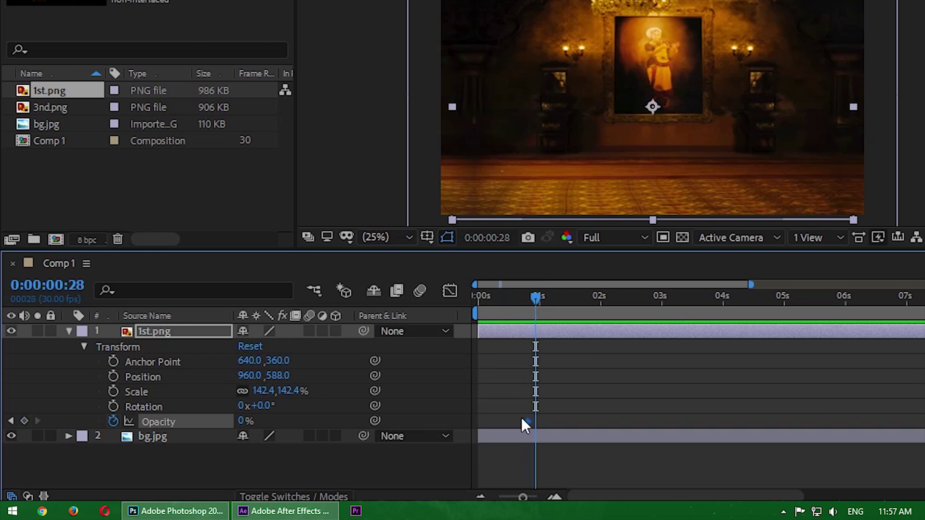
drag(523, 497, 530, 498)
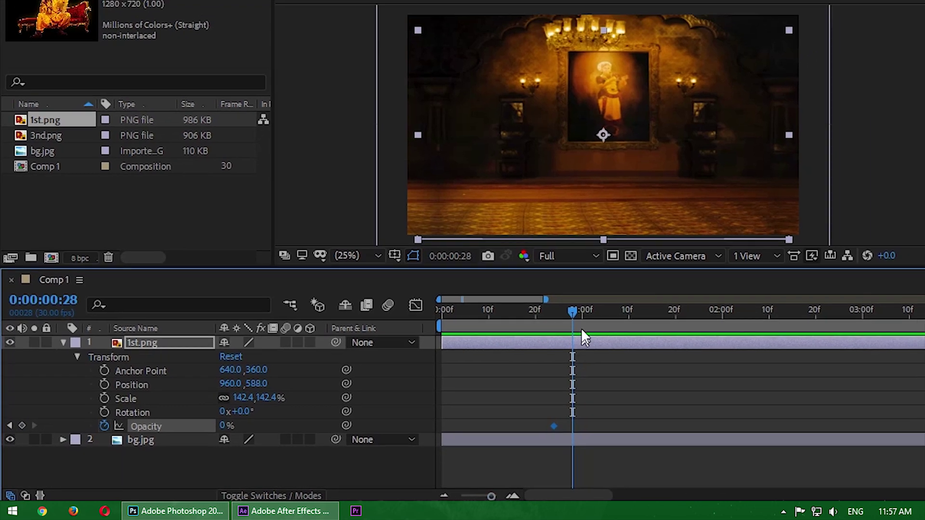
click(614, 299)
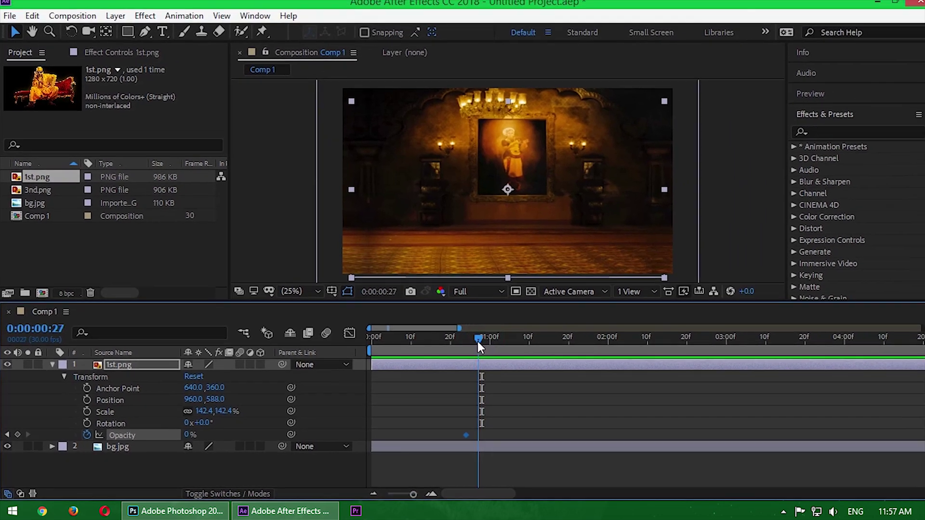
drag(185, 436, 270, 436)
mouse_move(474, 341)
mouse_down()
mouse_move(454, 347)
mouse_move(527, 346)
mouse_move(460, 348)
mouse_up()
click(469, 435)
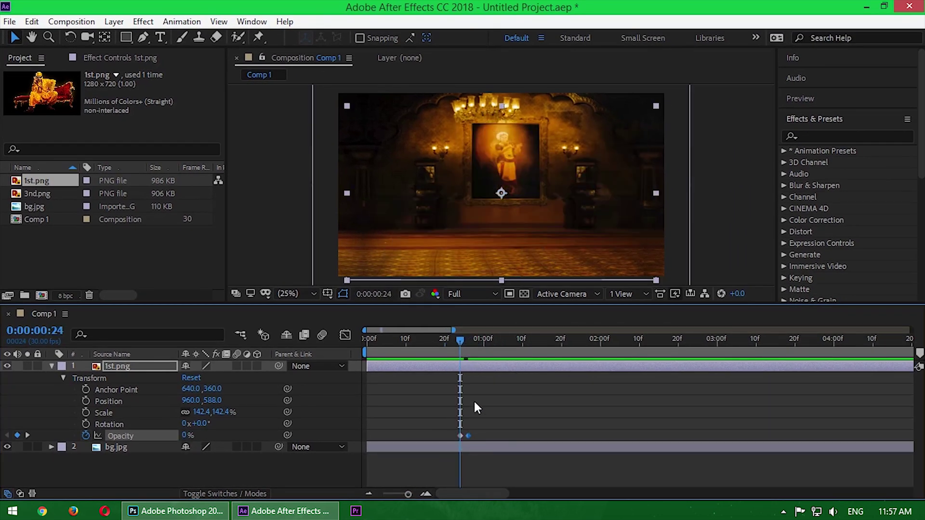
key(space)
- Split the 1st.png layer at 0:00:00:24
click(544, 364)
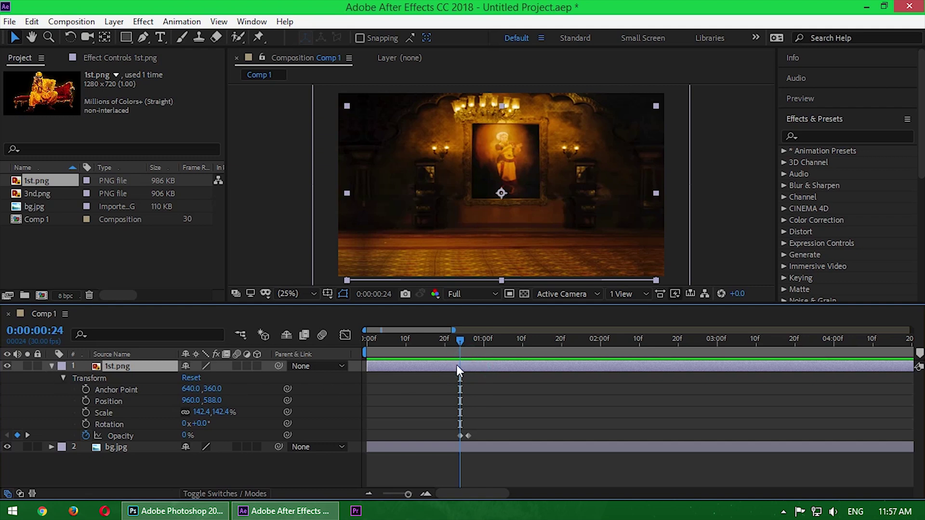
click(32, 22)
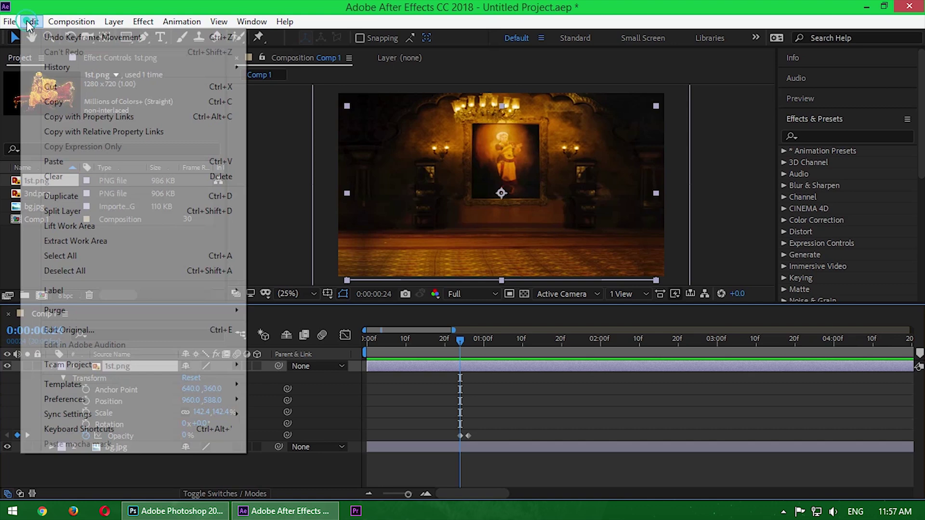
click(59, 211)
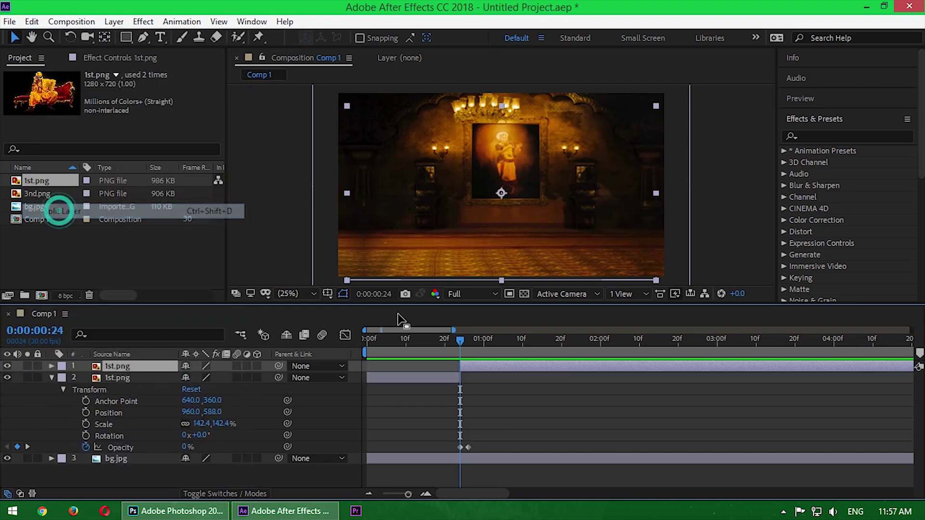
- Delete the 1st.png segment before 0:00:00:24 and add a scale keyframe at that time to the remaining 1st.png layer
click(427, 383)
key(Delete)
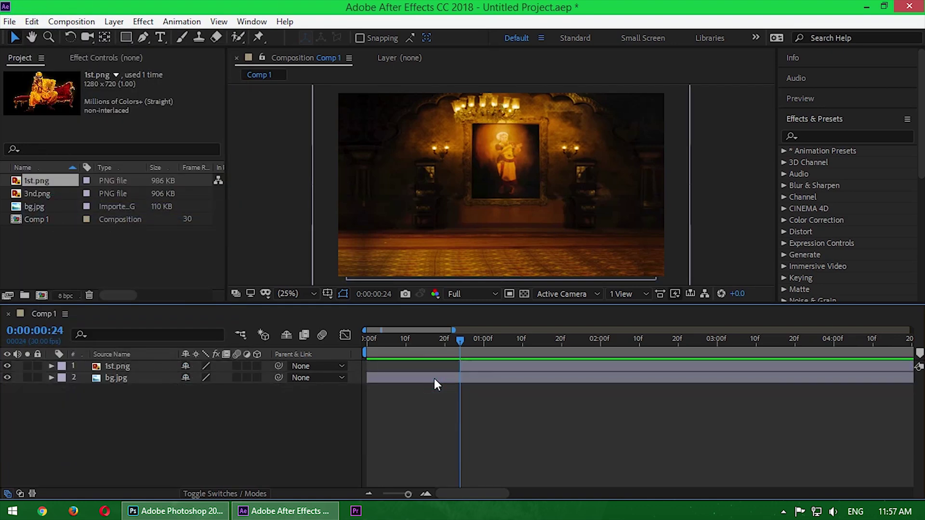
click(477, 368)
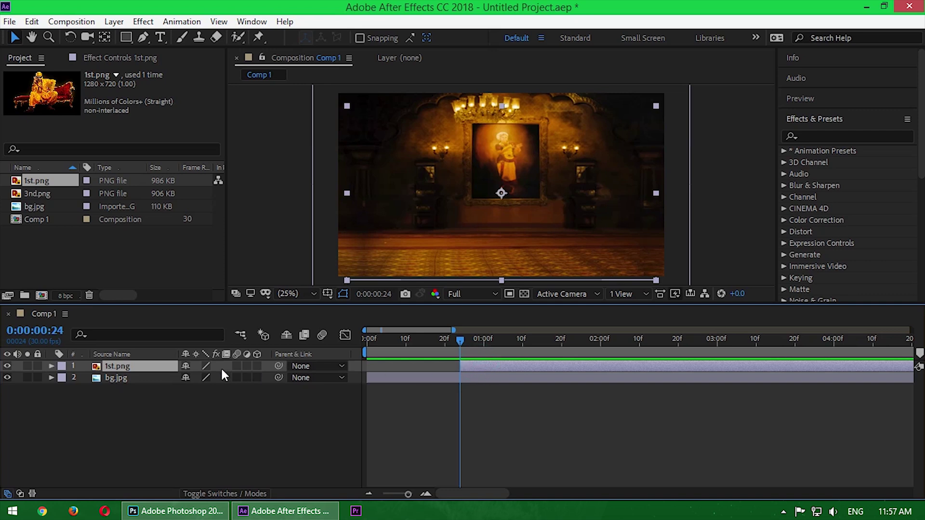
click(52, 366)
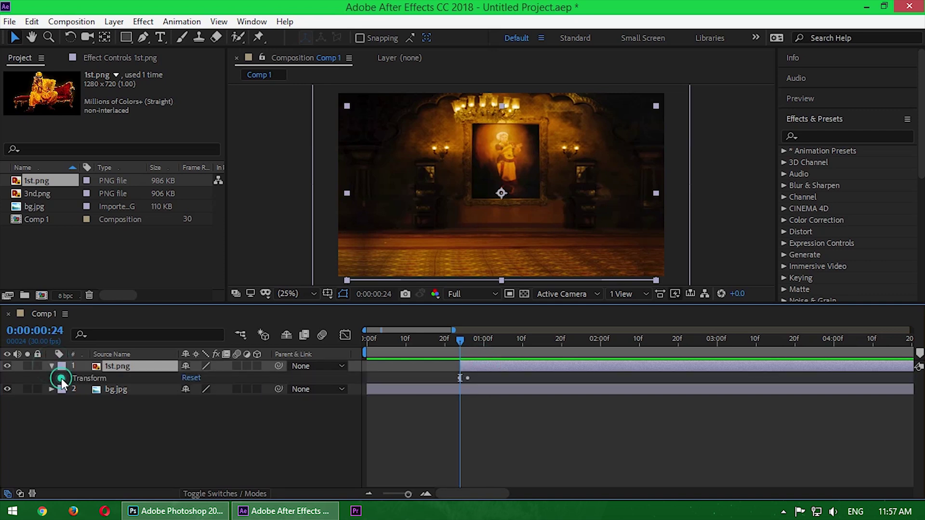
click(63, 378)
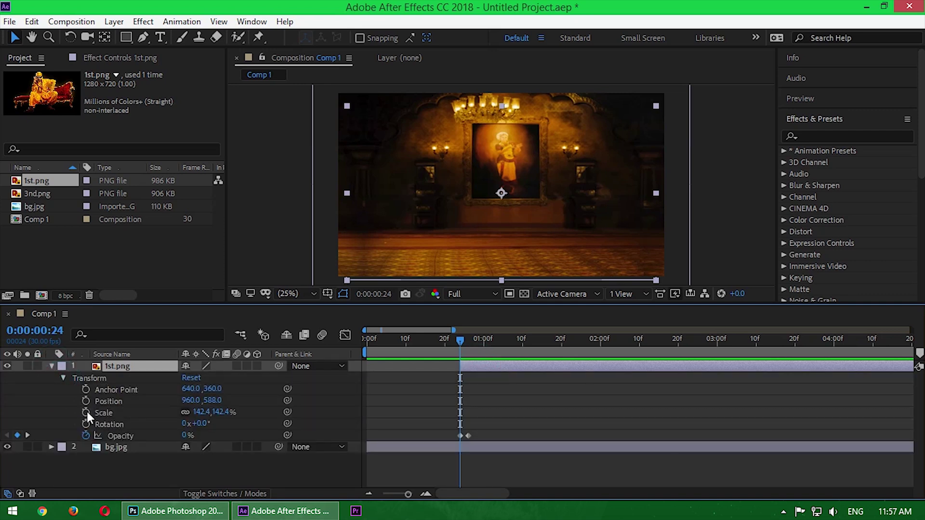
click(86, 412)
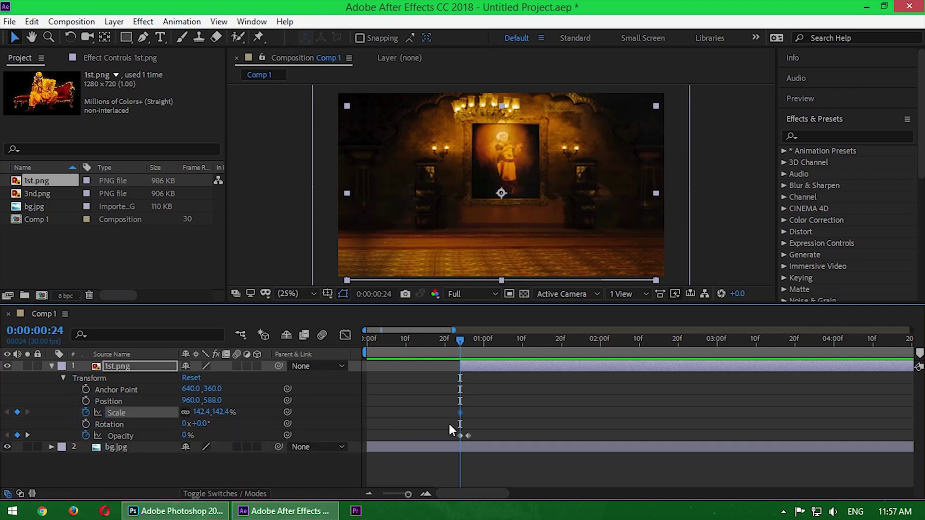
- Keyframe the layer's scale to 146.4% at 0:00:00:26, 125.4% at 0:00:00:28 and 138.4% at 0:00:01:00, and preview from 0:00:00:21
drag(461, 340, 469, 340)
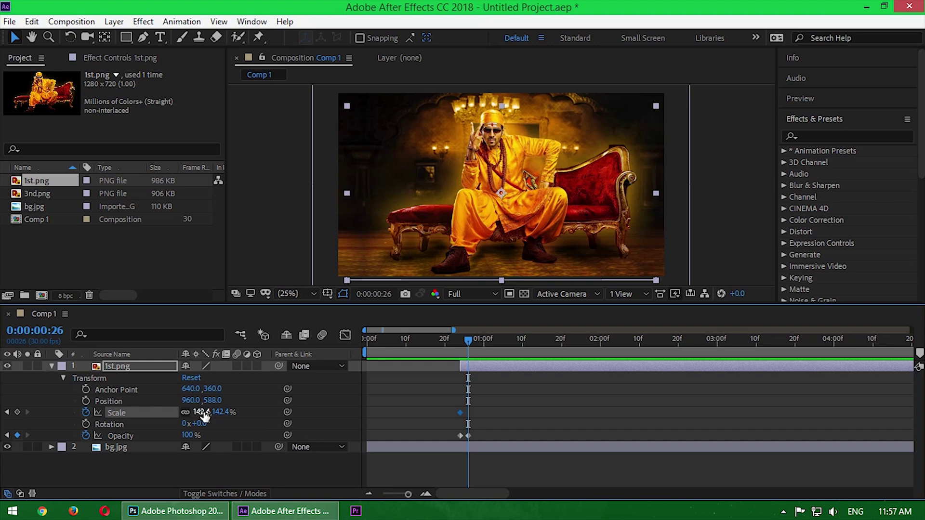
drag(201, 411, 199, 412)
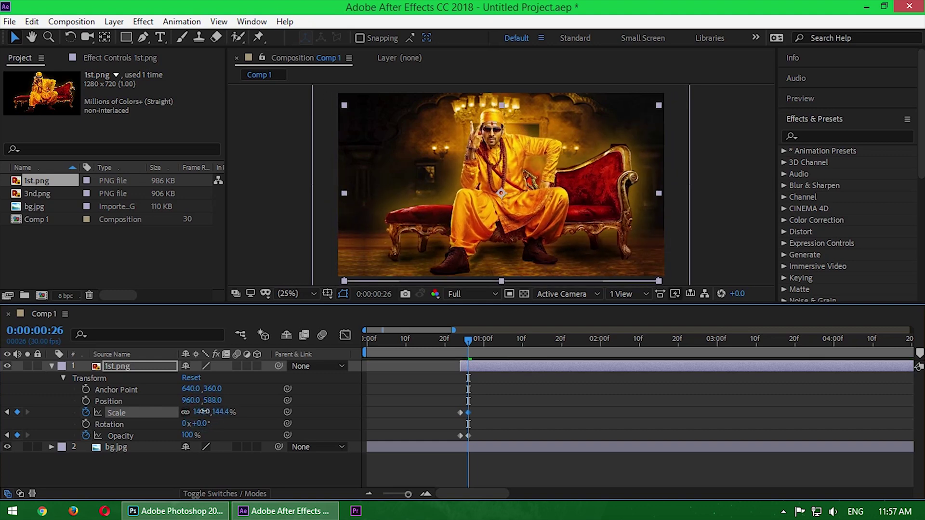
drag(468, 340, 476, 340)
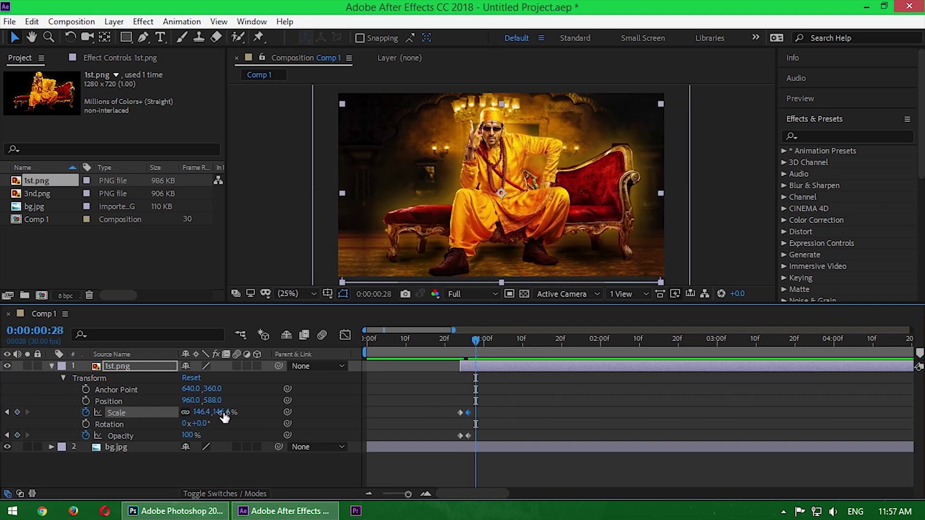
drag(222, 412, 203, 413)
drag(477, 340, 484, 342)
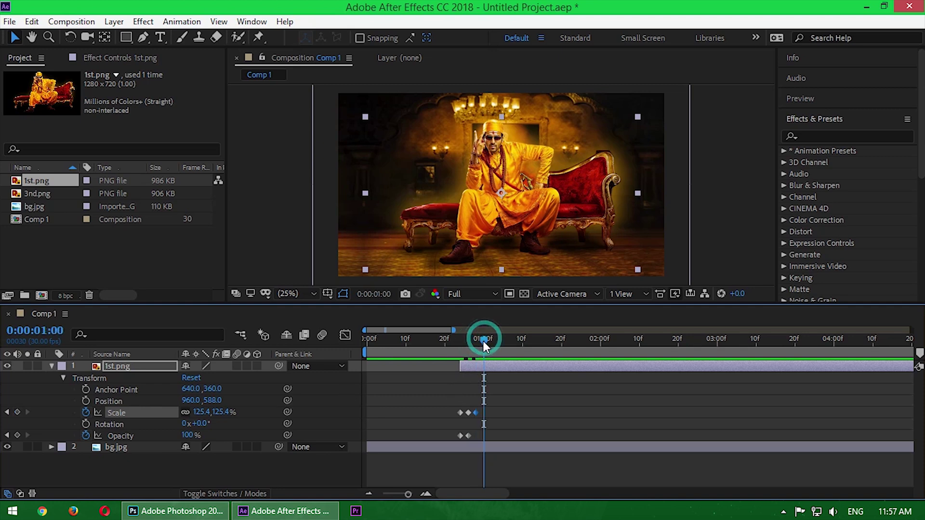
drag(201, 412, 210, 412)
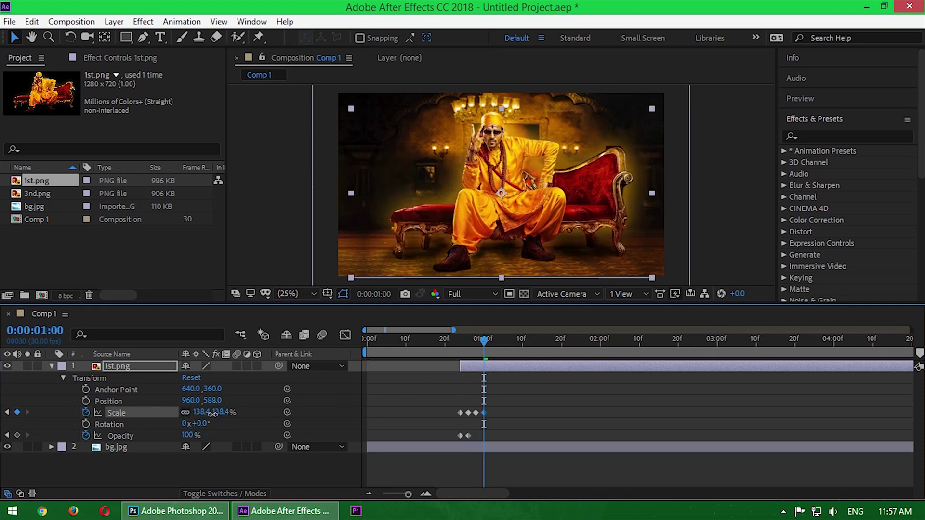
drag(491, 340, 456, 348)
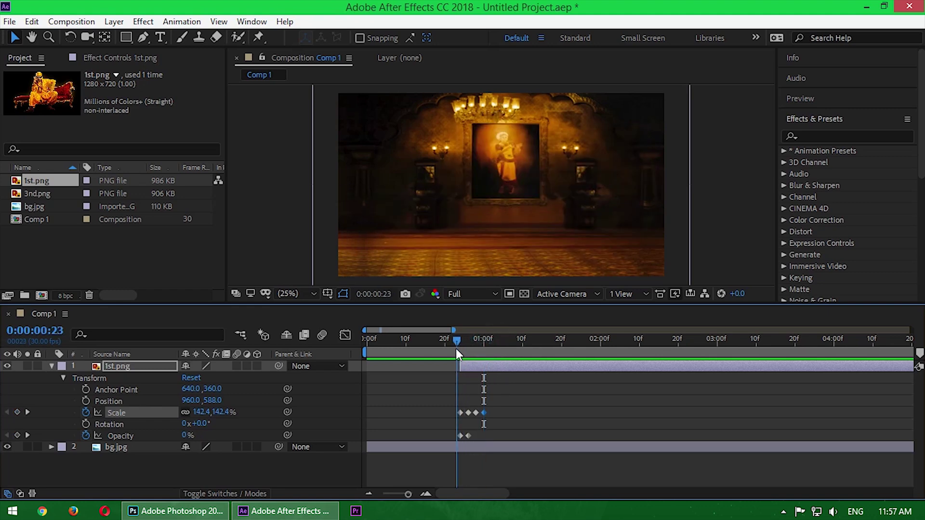
drag(545, 338, 449, 360)
key(space)
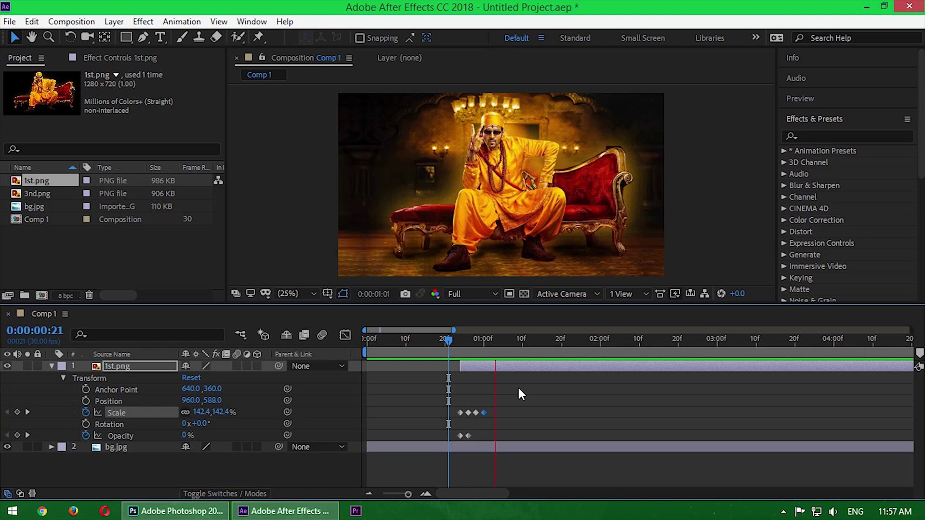
- Split the 1st.png layer at 0:00:01:02, and split its earlier segment again at 0:00:00:29
drag(543, 340, 491, 365)
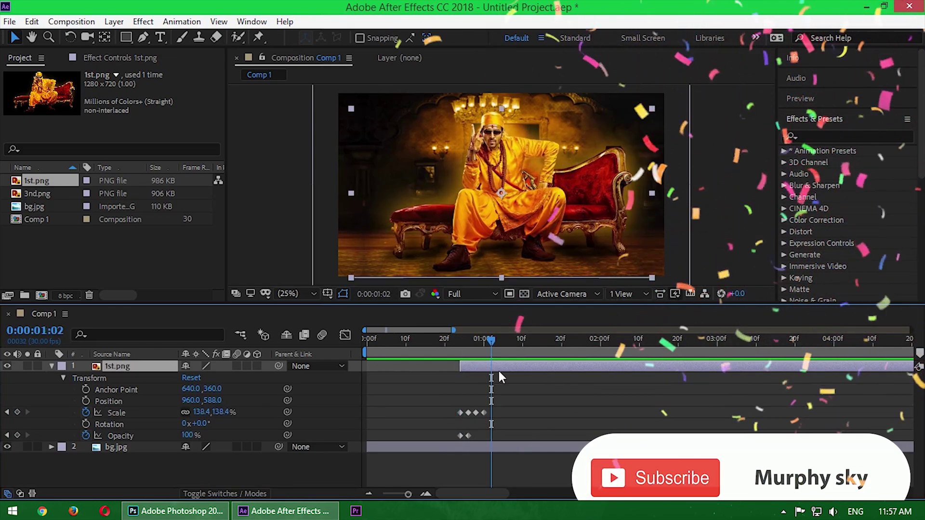
click(32, 21)
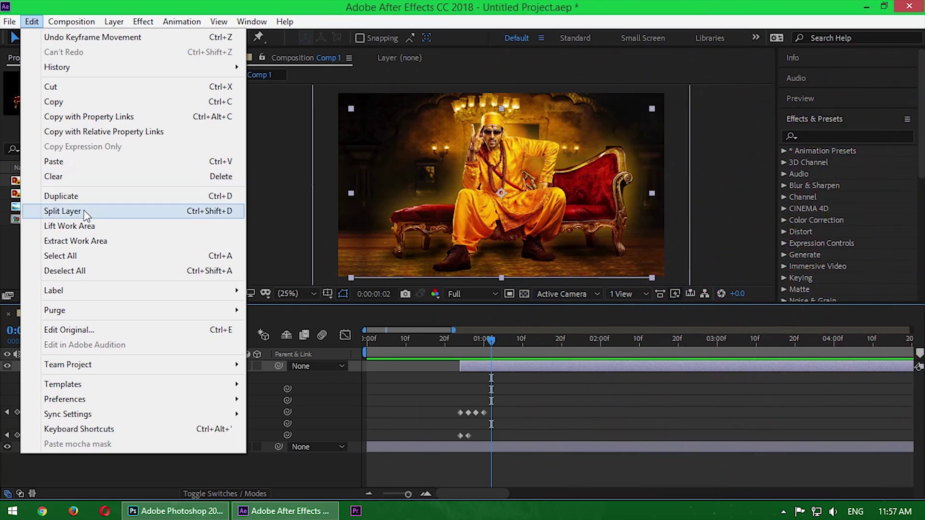
click(83, 211)
drag(492, 381, 481, 380)
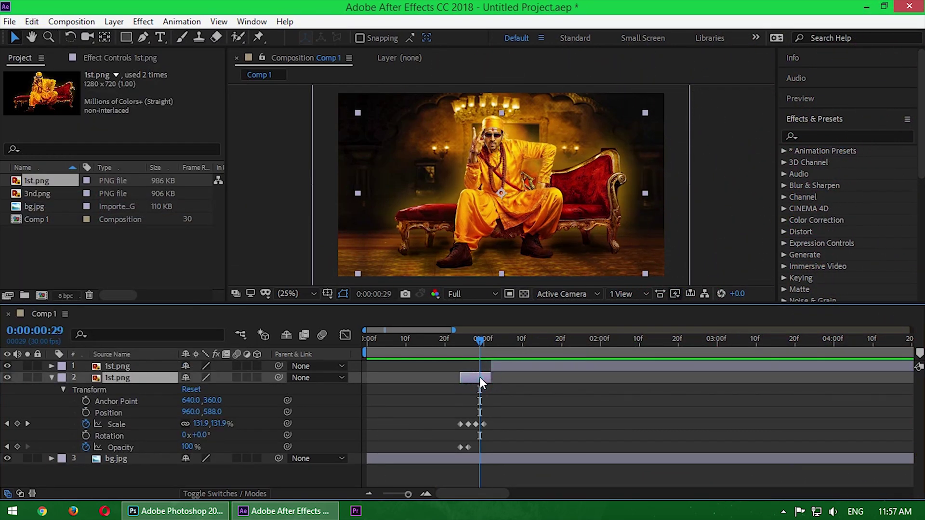
click(31, 21)
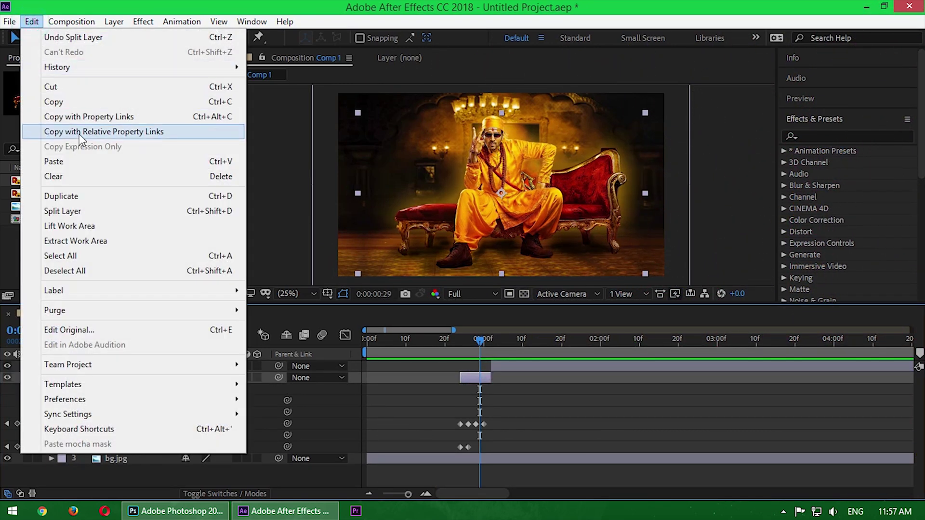
click(71, 210)
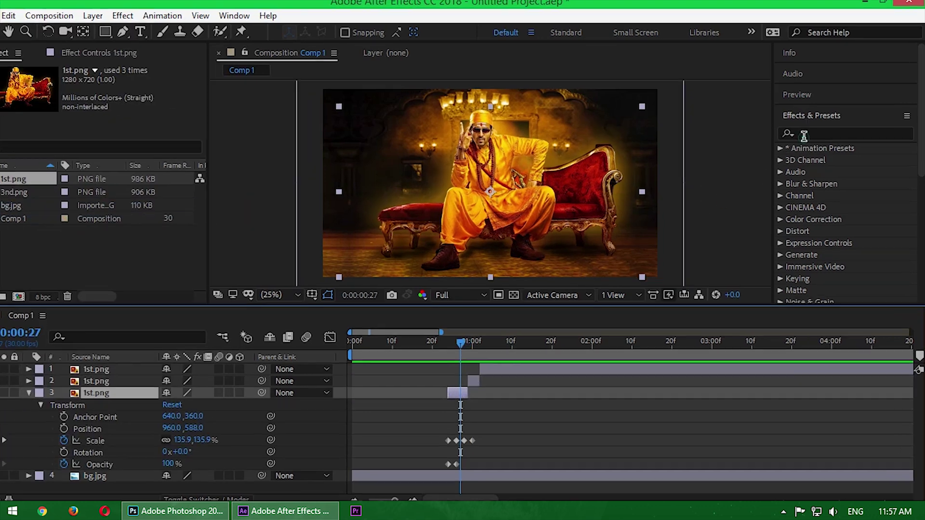
- Find the Stylize Glow effect and apply it to the 1st.png segment that runs from 0:00:00:24 to 0:00:00:29
click(814, 136)
text(glo)
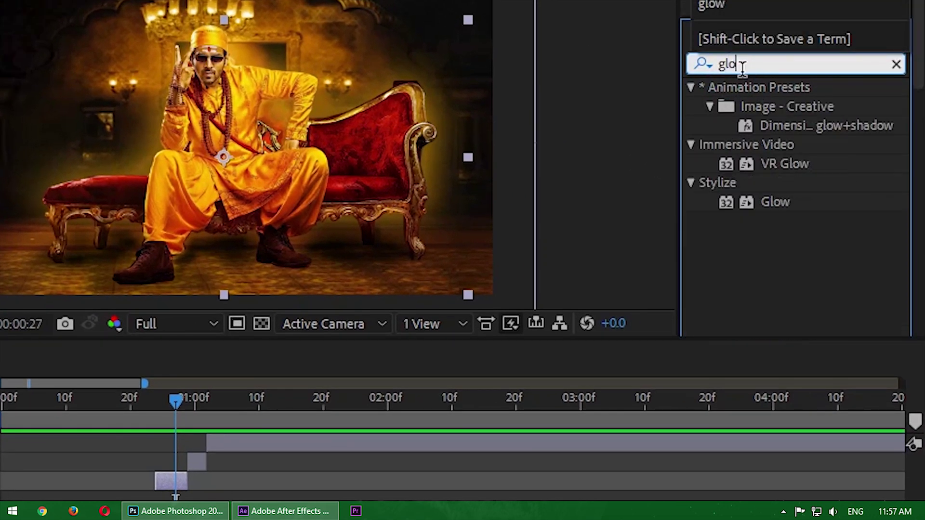
text(w)
click(776, 201)
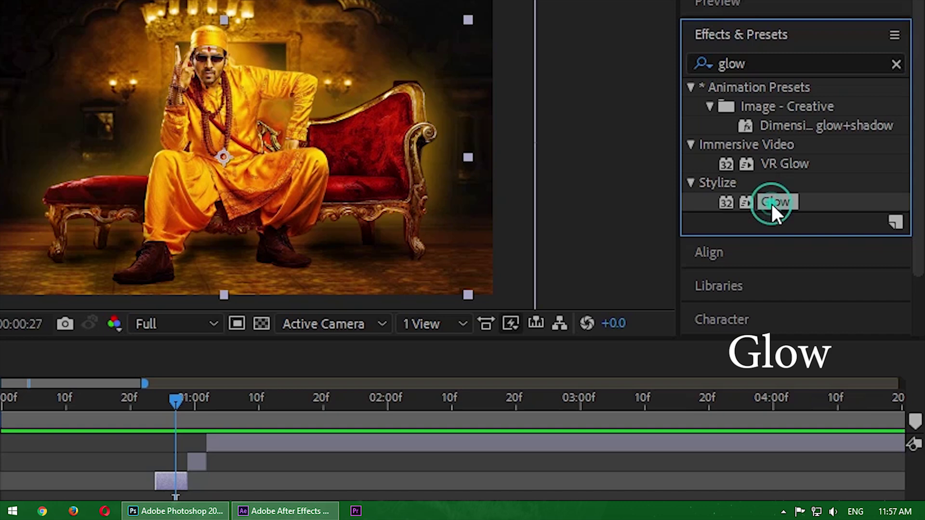
drag(777, 209, 222, 471)
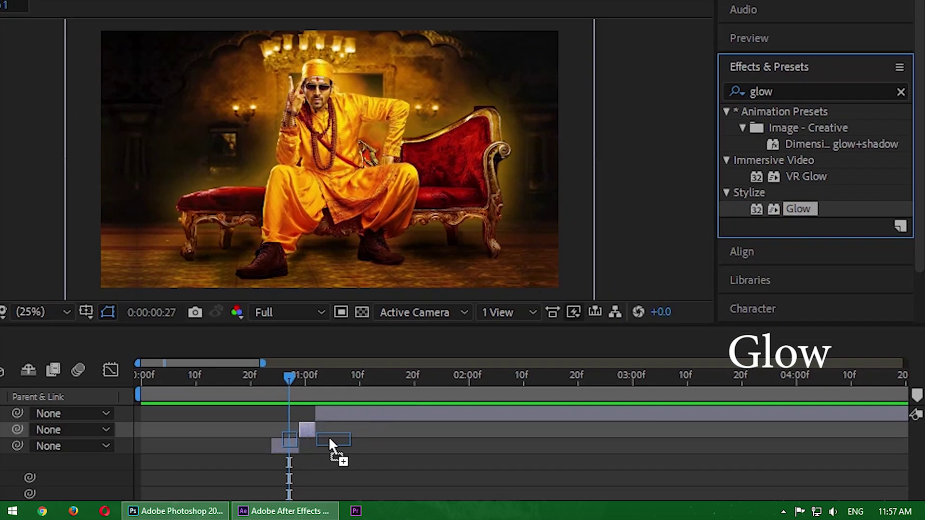
mouse_move(329, 439)
mouse_down()
mouse_move(255, 478)
mouse_move(315, 443)
mouse_up()
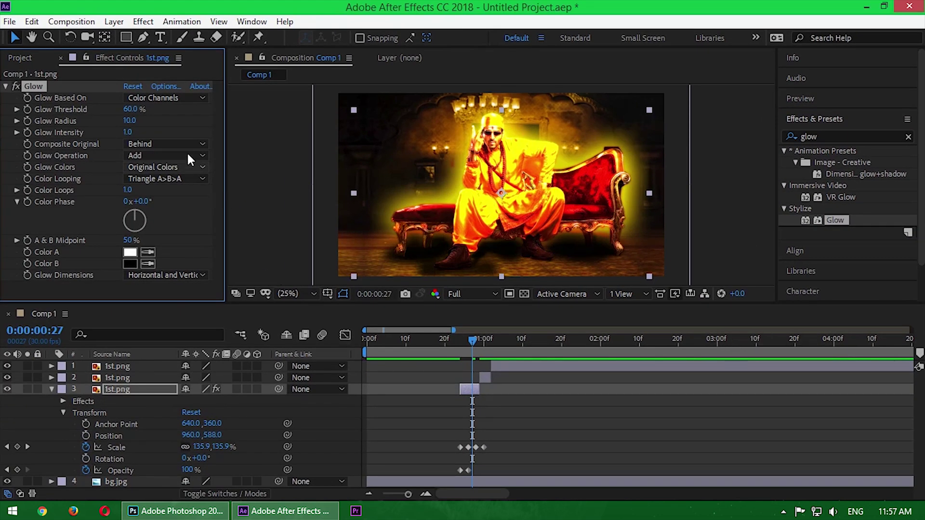
- Base the glow on Alpha Channel, with a threshold of 70% and a radius of 280
click(161, 98)
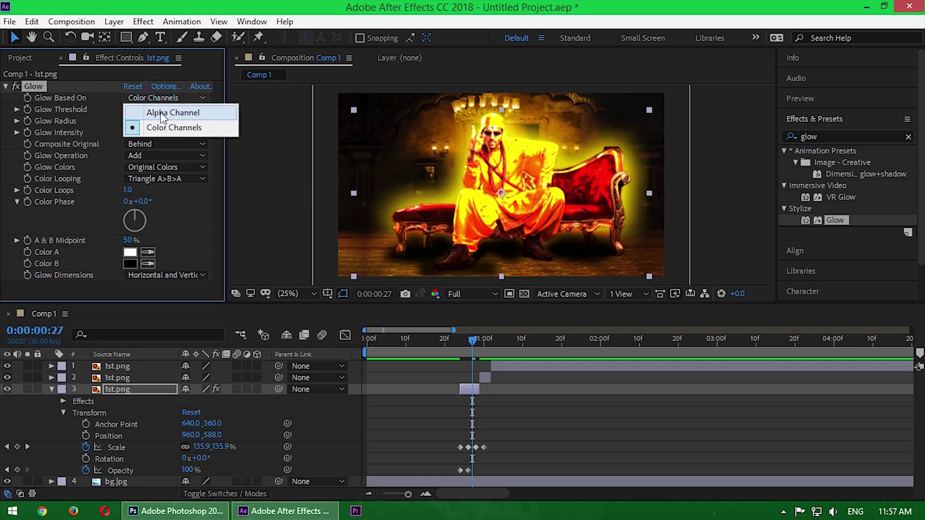
click(162, 112)
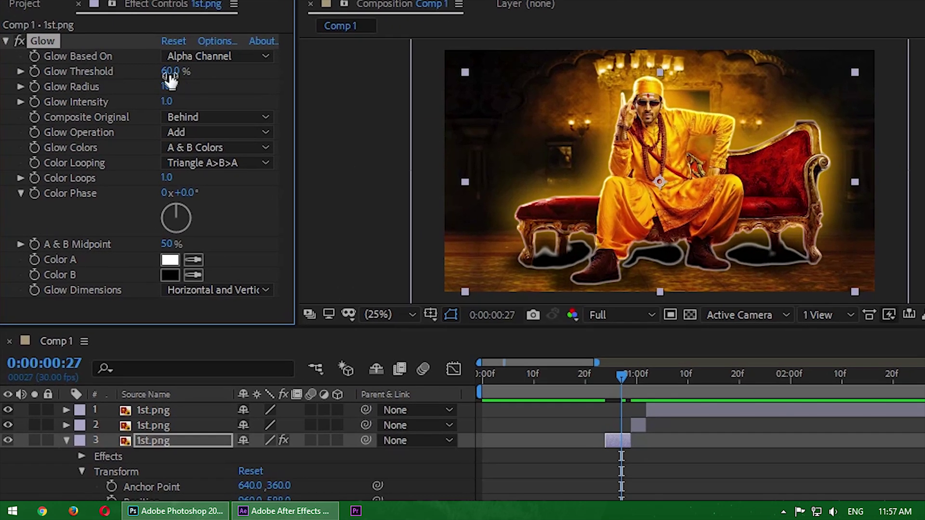
click(169, 73)
text(70)
click(166, 86)
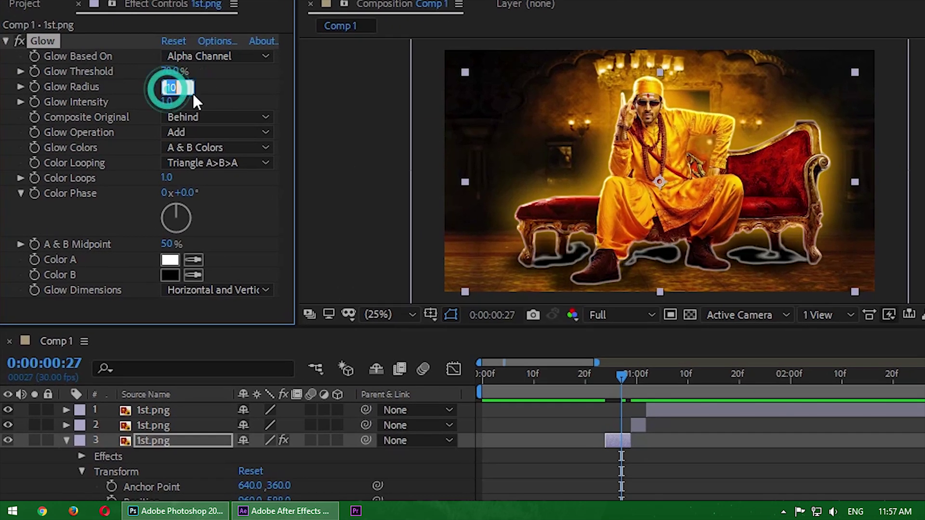
click(159, 113)
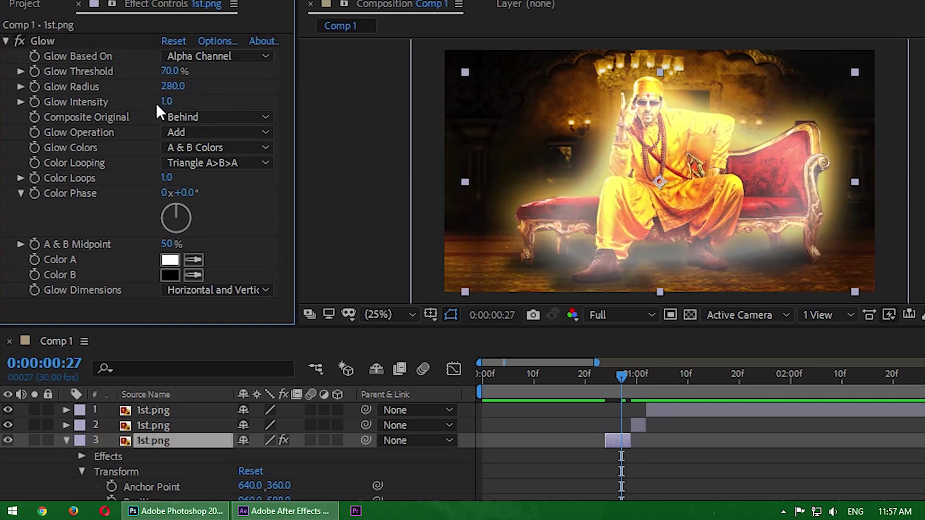
- Set the glow's Color B to white (FFFFFF) and its Glow Dimensions to Vertical
click(170, 275)
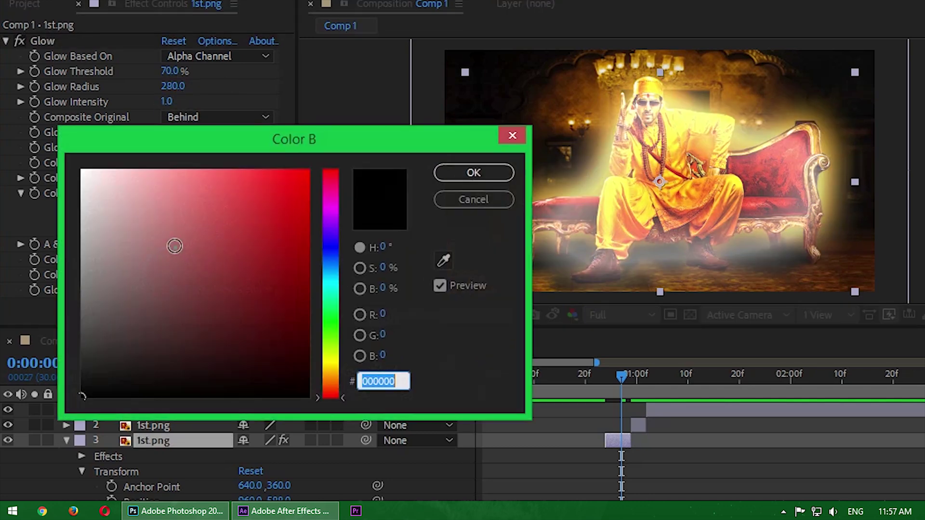
text(FFFFFF)
key(Return)
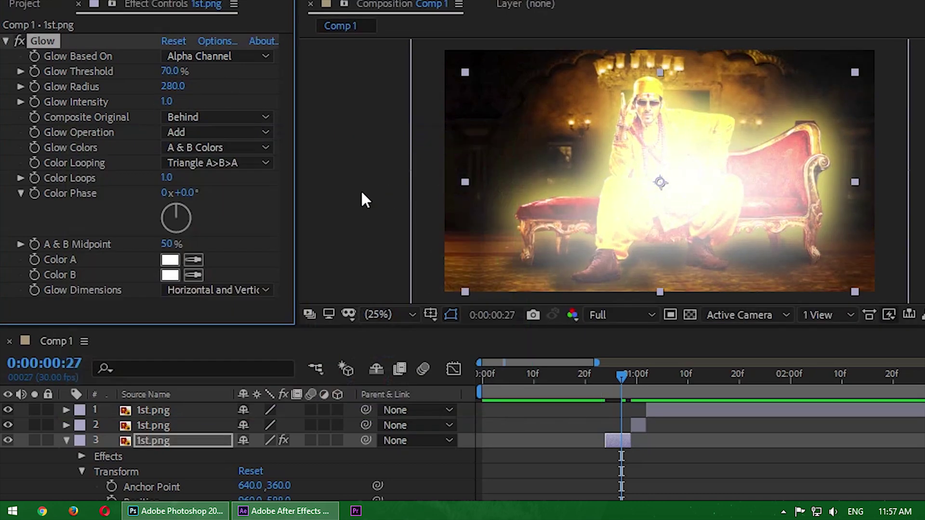
click(239, 289)
click(241, 349)
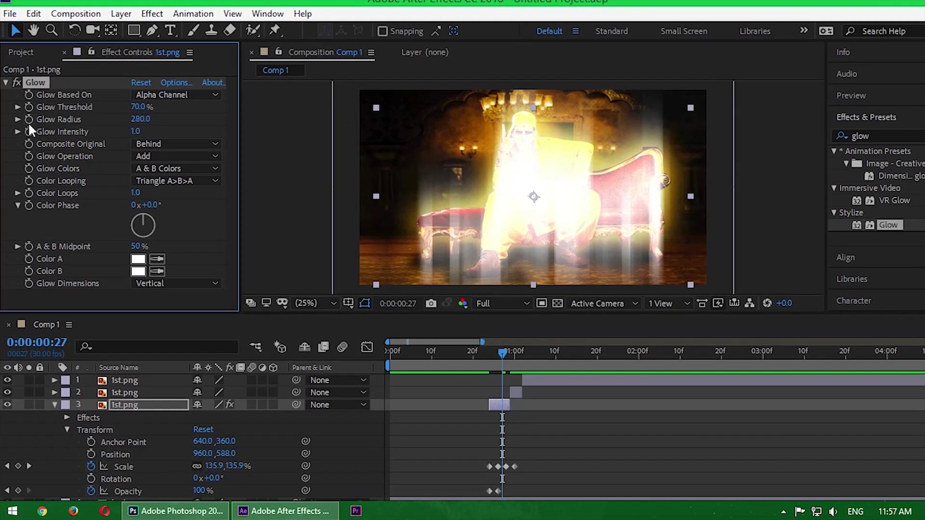
- Add keyframes for Glow Threshold, Glow Radius and Glow Intensity, and shift all three to 0:00:00:25
click(28, 132)
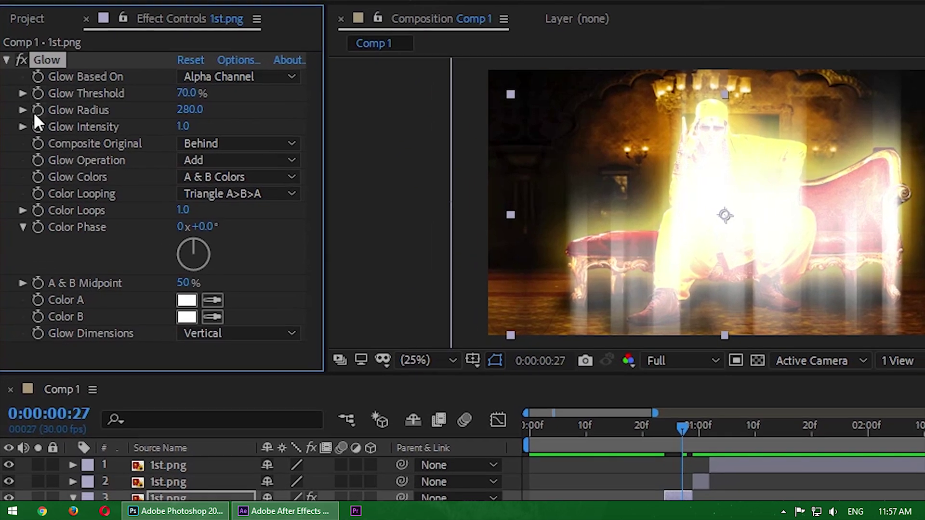
click(38, 110)
click(38, 92)
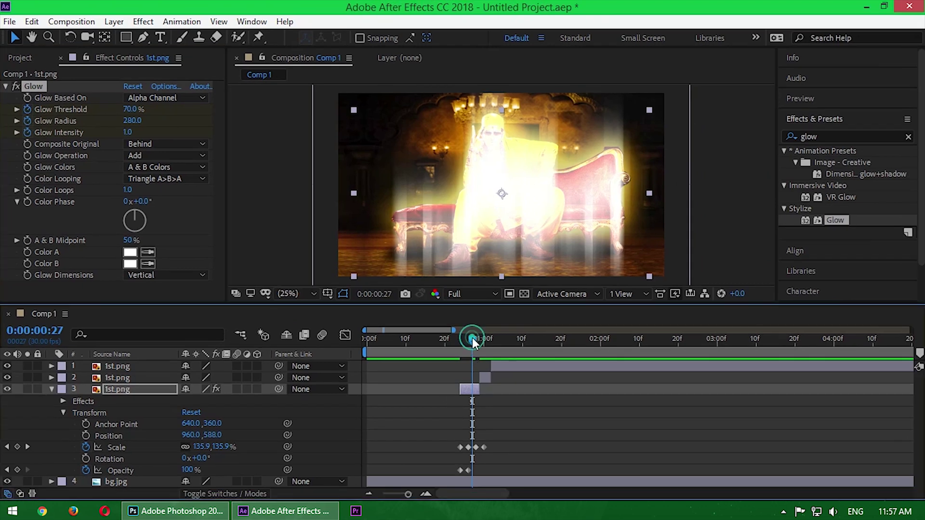
click(692, 430)
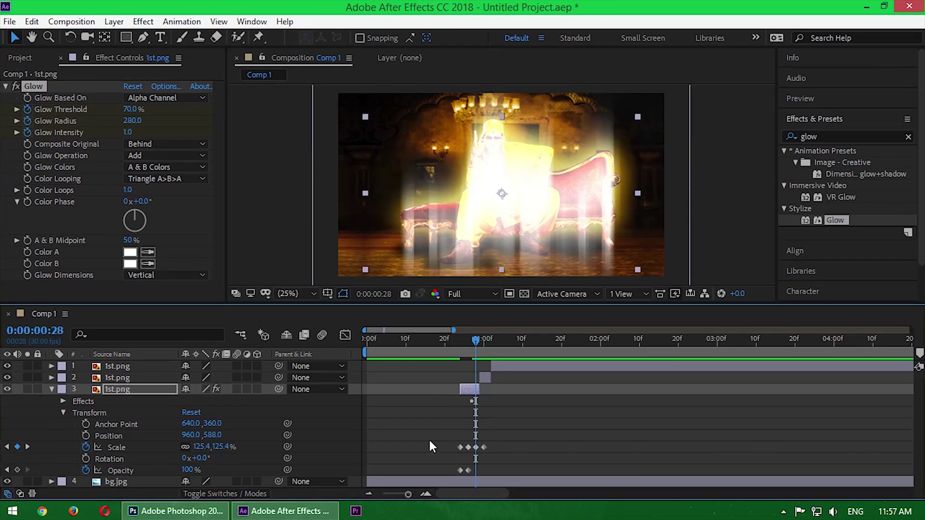
click(63, 402)
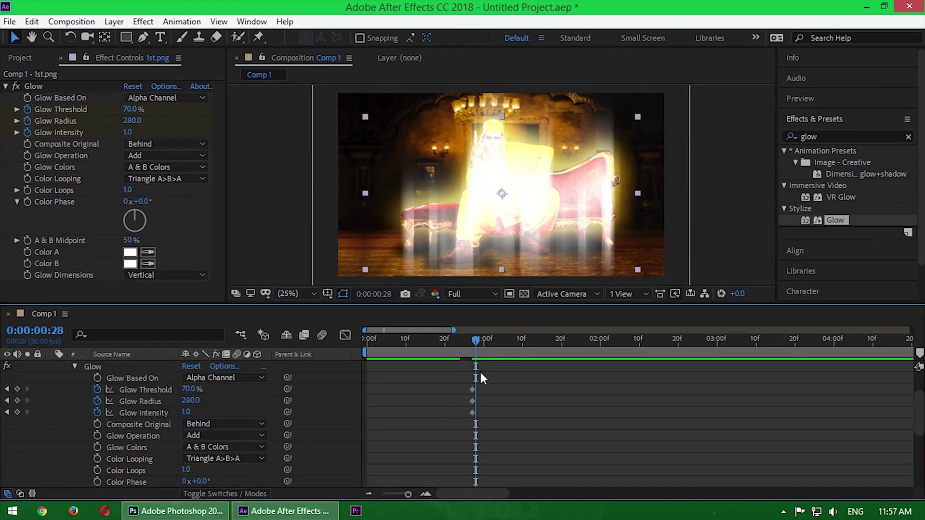
mouse_move(469, 414)
mouse_down()
mouse_move(478, 456)
mouse_move(464, 425)
mouse_up()
- Keyframe Glow Threshold, Glow Radius and Glow Intensity down to 0 at 0:00:00:27
drag(476, 341, 474, 351)
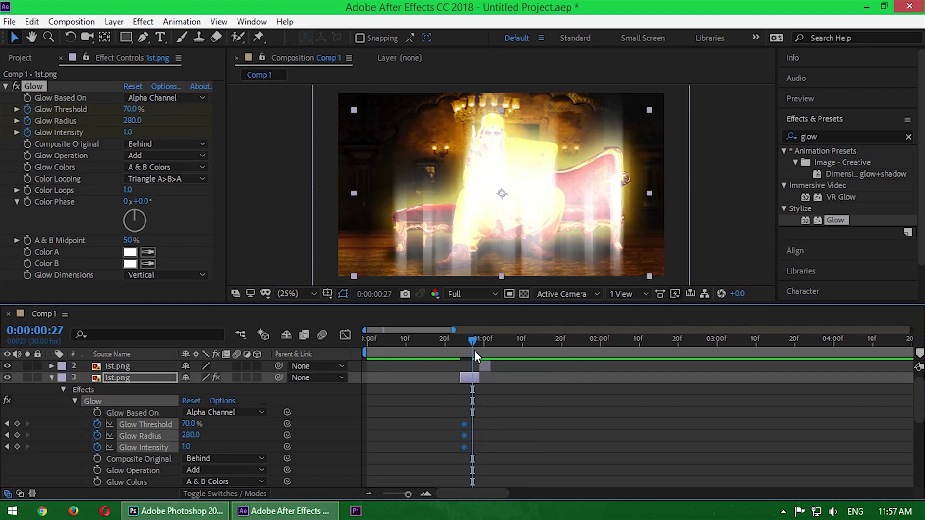
click(130, 109)
text(0)
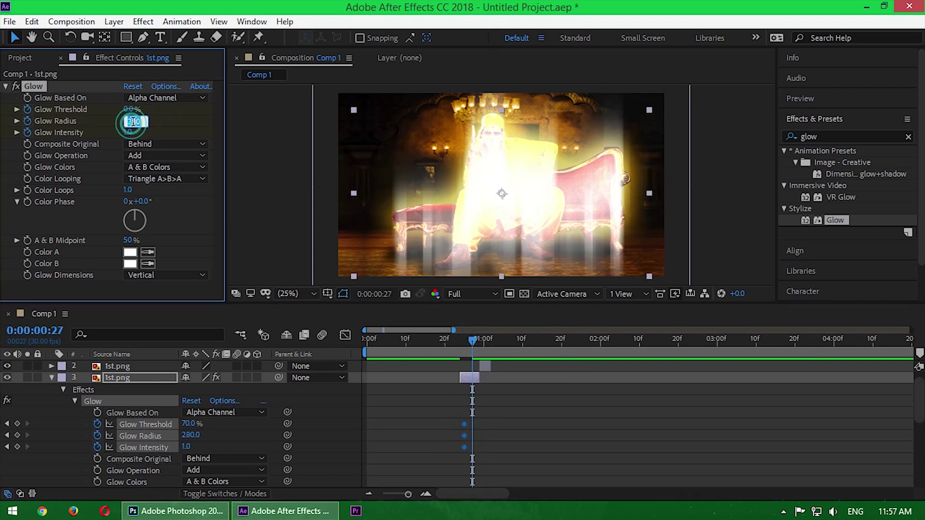
key(Tab)
text(0)
key(Tab)
text(0)
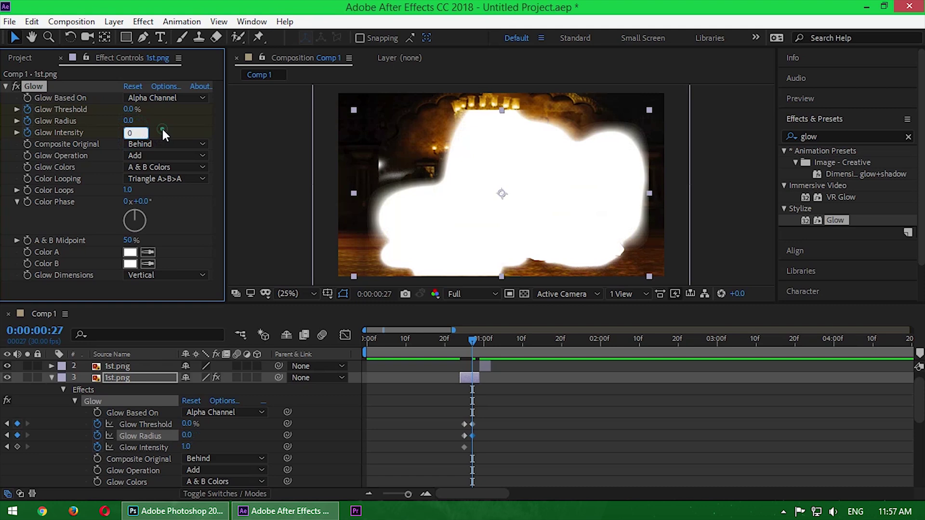
click(178, 127)
- Select the Glow Threshold, Glow Radius and Glow Intensity keyframes and shift them slightly later on the timeline
mouse_move(474, 346)
mouse_down()
mouse_move(466, 348)
mouse_move(480, 349)
mouse_up()
drag(459, 414, 476, 450)
drag(471, 424, 475, 424)
- Collapse the glowing segment's properties and preview the glow flash from 0:00:00:22
drag(475, 347, 445, 349)
drag(506, 383, 455, 354)
click(51, 378)
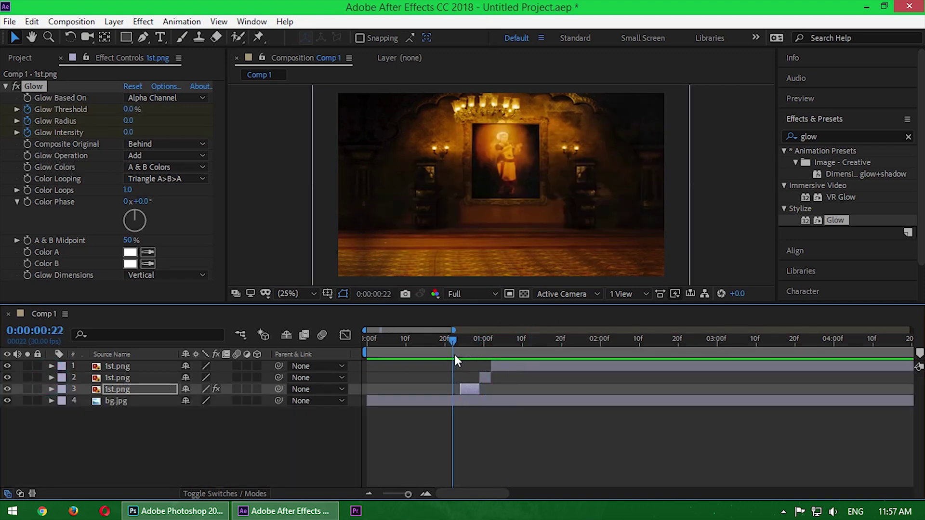
key(space)
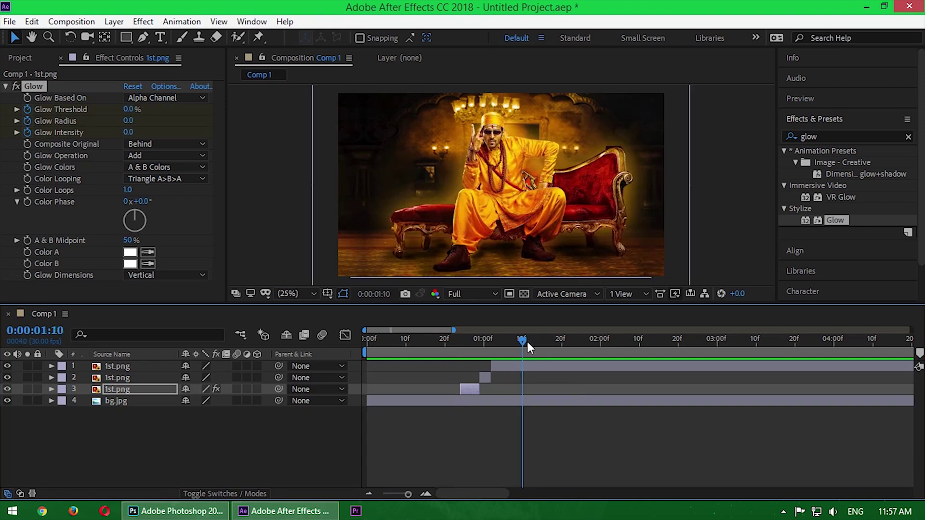
- On the long 1st.png segment, add a Scale keyframe at 0:00:01:02 and set Scale to 131.4% at 0:00:02:01
drag(526, 340, 492, 357)
click(599, 365)
click(52, 365)
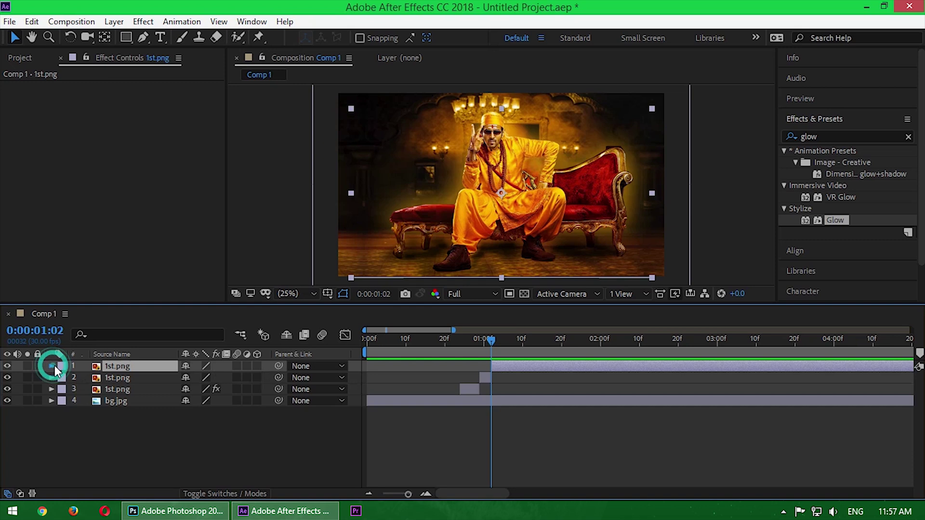
click(62, 378)
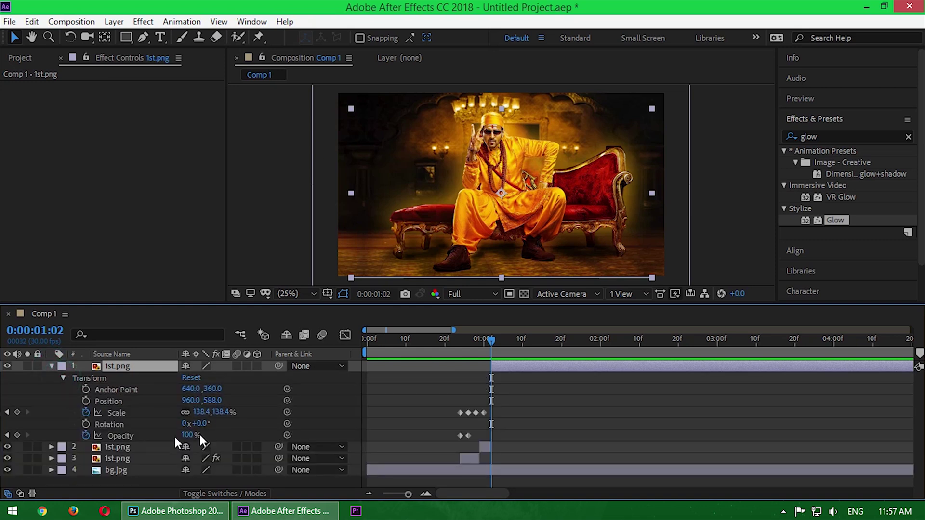
click(17, 413)
drag(493, 342, 597, 348)
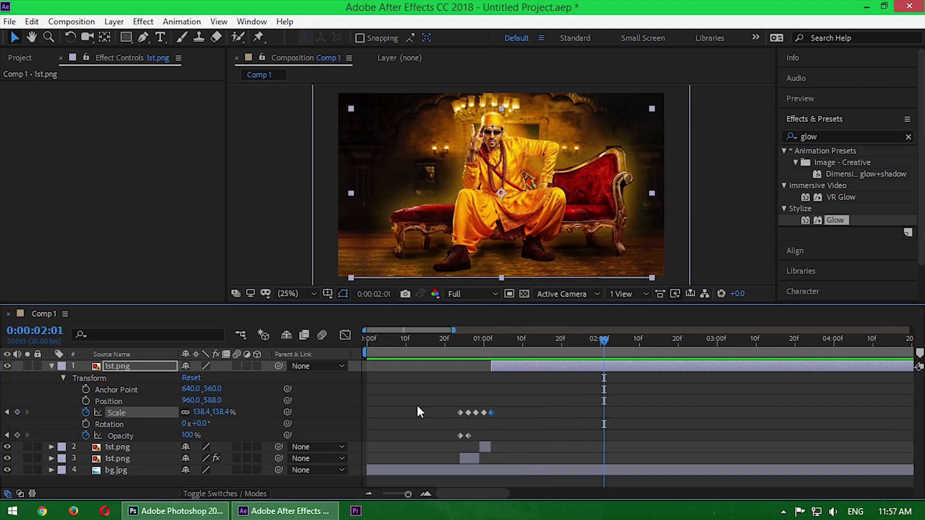
drag(224, 419, 231, 418)
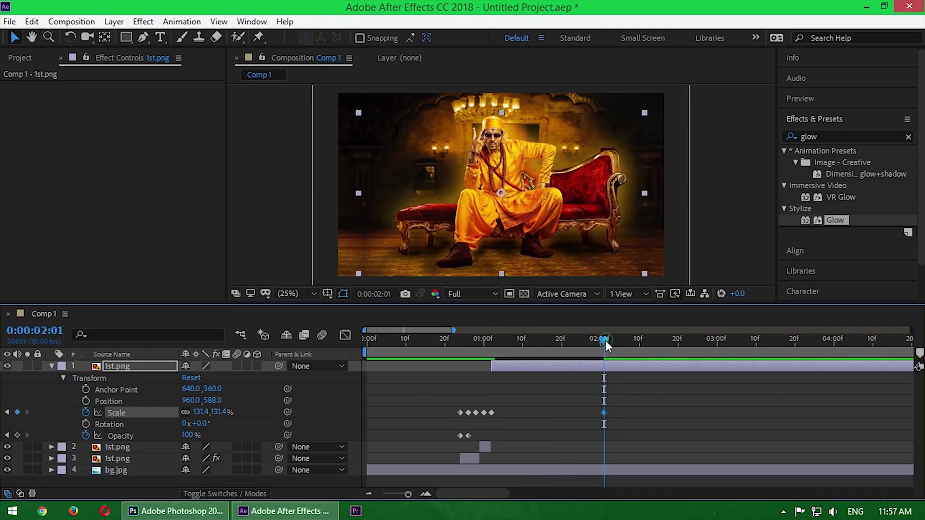
drag(604, 340, 485, 354)
click(51, 366)
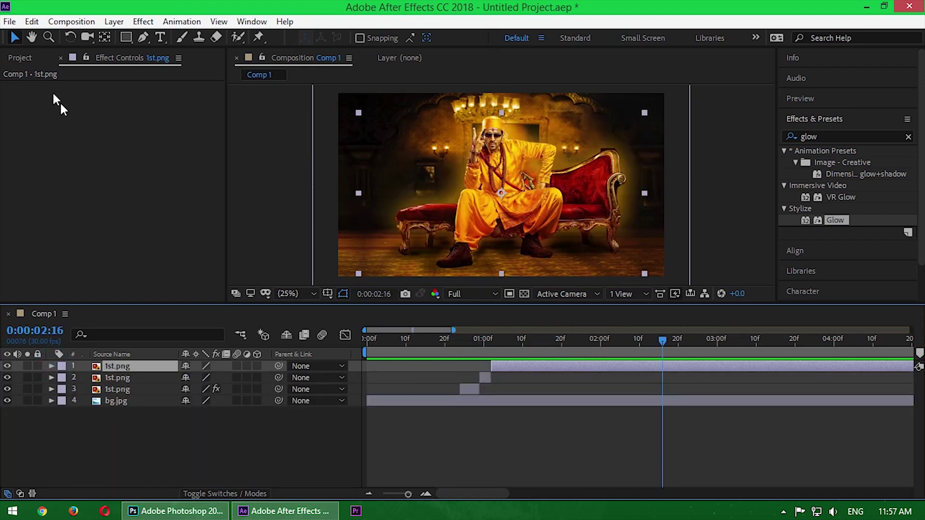
- Split the long 1st.png segment at 0:00:02:16
click(20, 57)
click(673, 371)
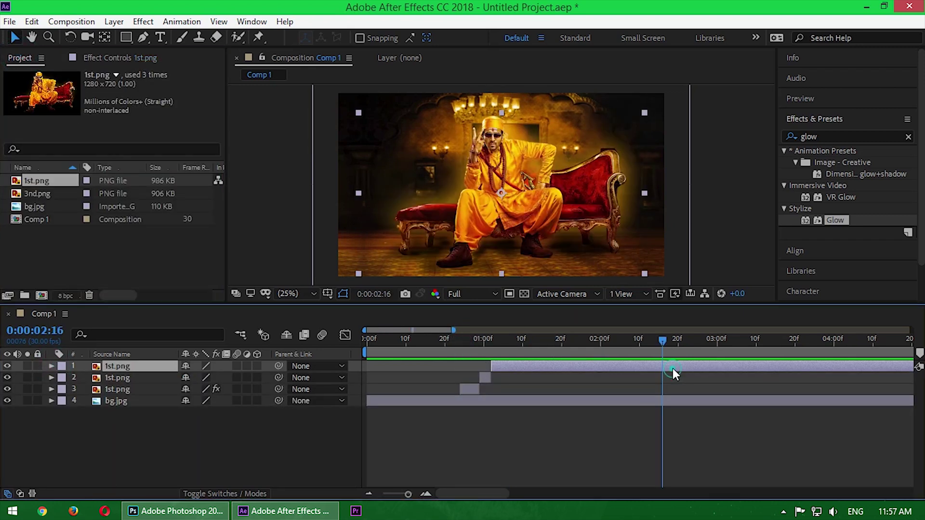
click(30, 22)
click(58, 210)
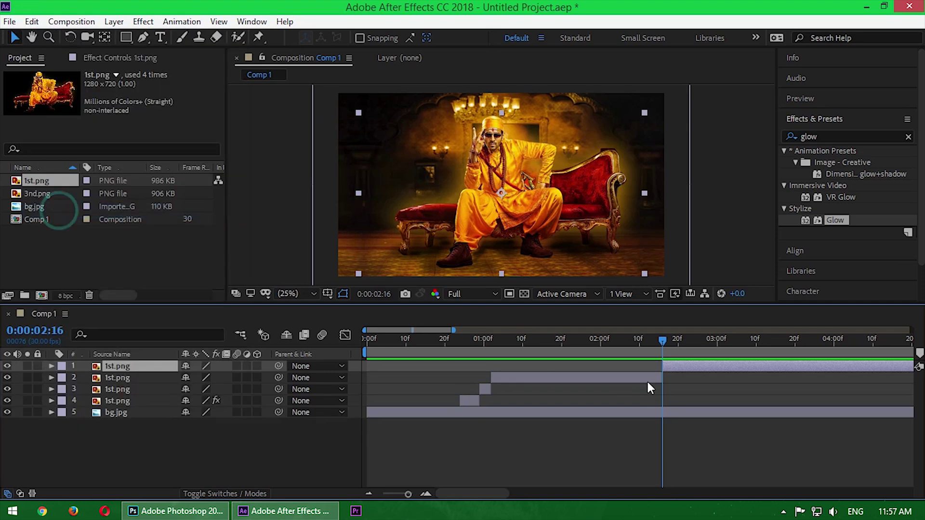
- Split the earlier 1st.png part at 0:00:02:10 and delete the remainder that starts at 0:00:02:16
drag(666, 340, 638, 342)
click(651, 382)
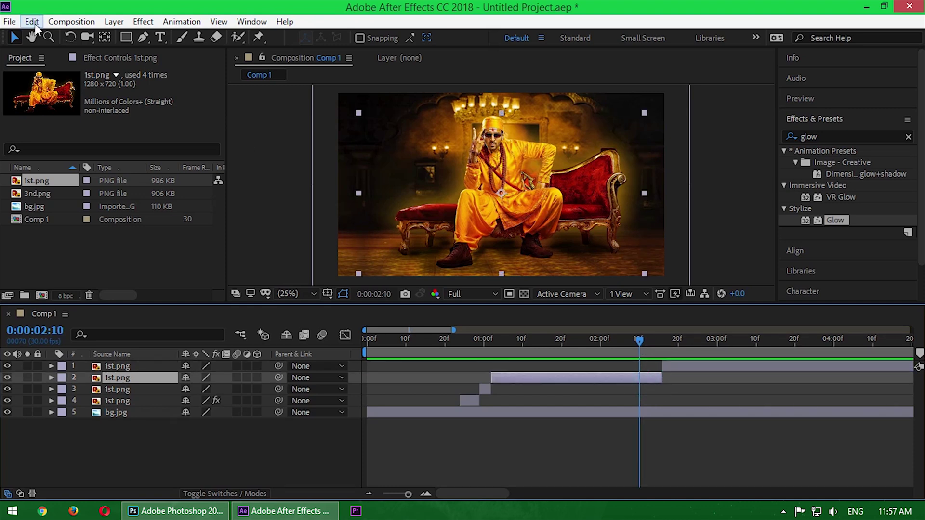
click(32, 22)
click(59, 211)
click(701, 366)
key(Delete)
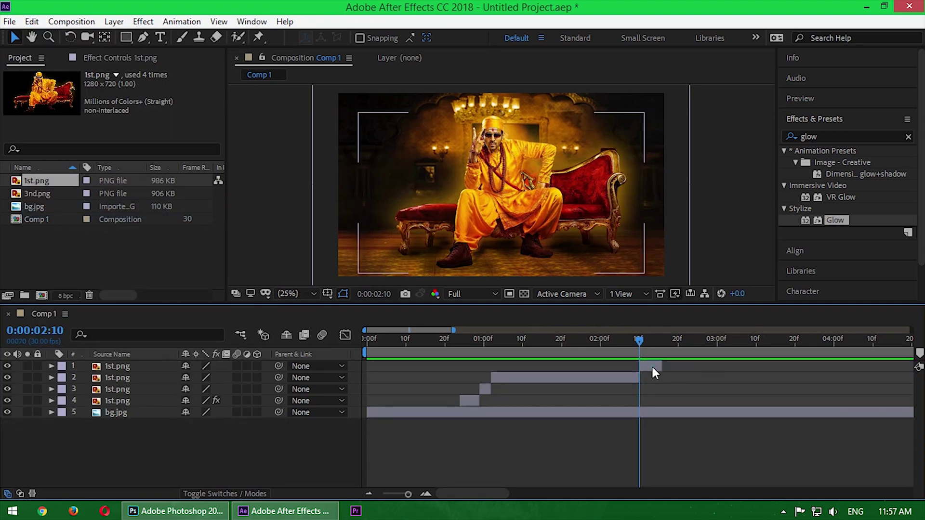
- Keyframe a Scale pulse from 0:00:02:10 to 142.4% at 0:00:02:14 on the short 1st.png segment, and trim its end to 0:00:02:15
click(653, 367)
click(640, 343)
click(52, 367)
click(64, 379)
click(18, 413)
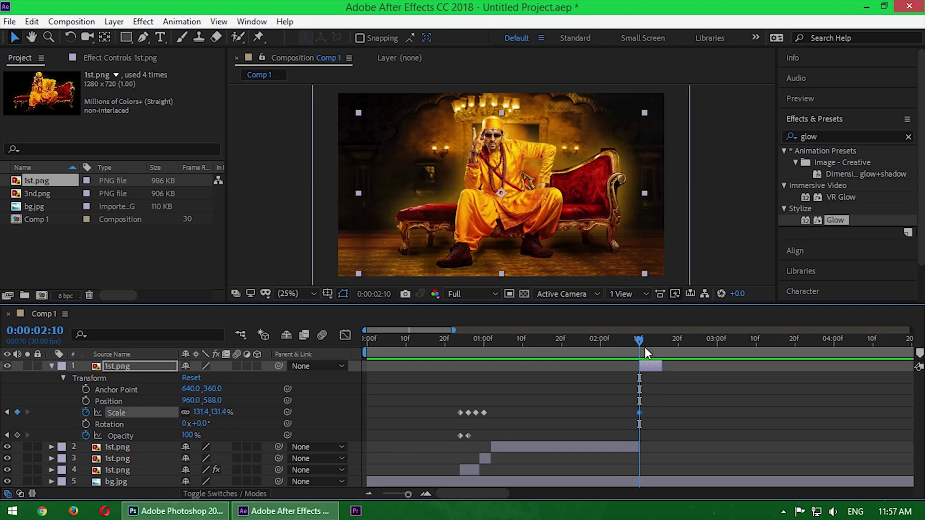
click(644, 344)
drag(198, 413, 205, 413)
click(651, 343)
click(655, 343)
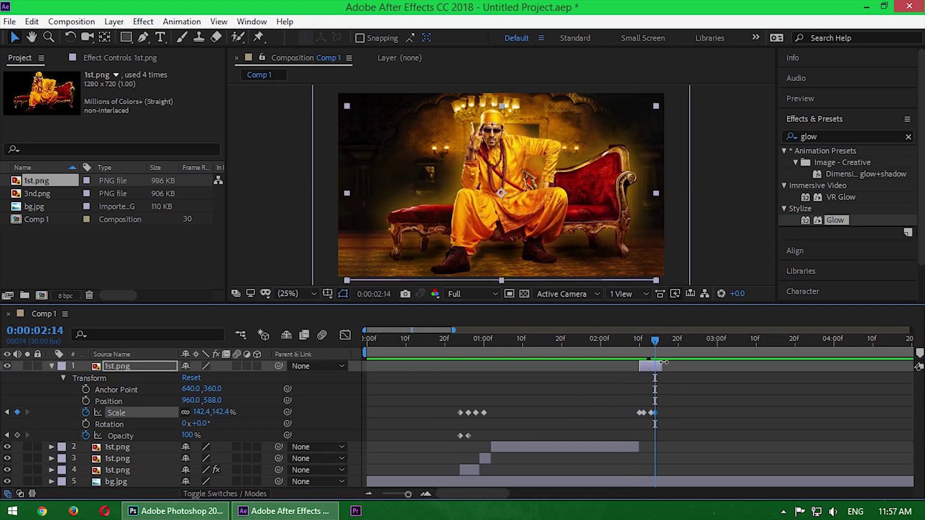
drag(655, 343, 659, 366)
- Apply Glow to the 1st.png segment at 0:00:02:10, based on Alpha Channel, with a threshold of 70% and a radius of 280
click(640, 343)
drag(835, 224, 651, 366)
click(176, 100)
click(163, 109)
click(129, 111)
text(70)
key(Tab)
text(280)
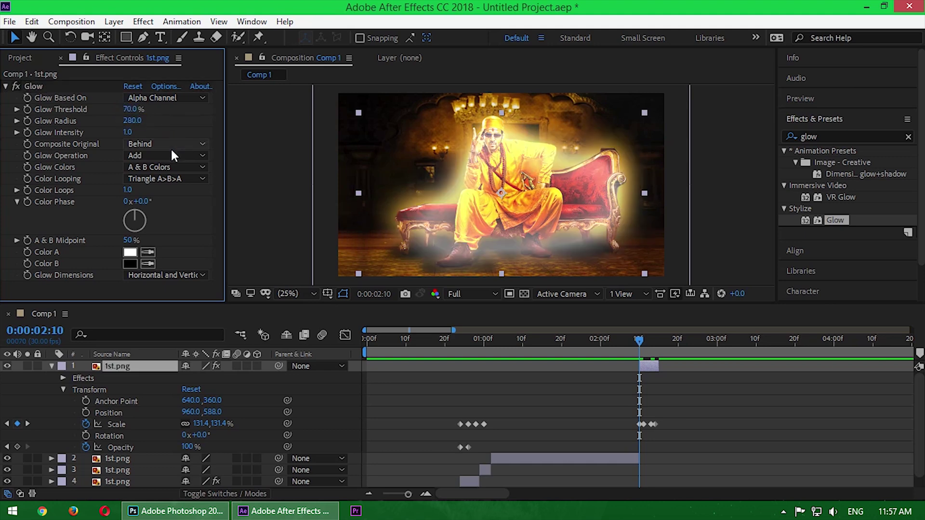
- Set this segment's glow Color B to white and its Glow Dimensions to Vertical
click(130, 264)
click(351, 188)
click(185, 275)
click(178, 305)
click(187, 274)
click(162, 320)
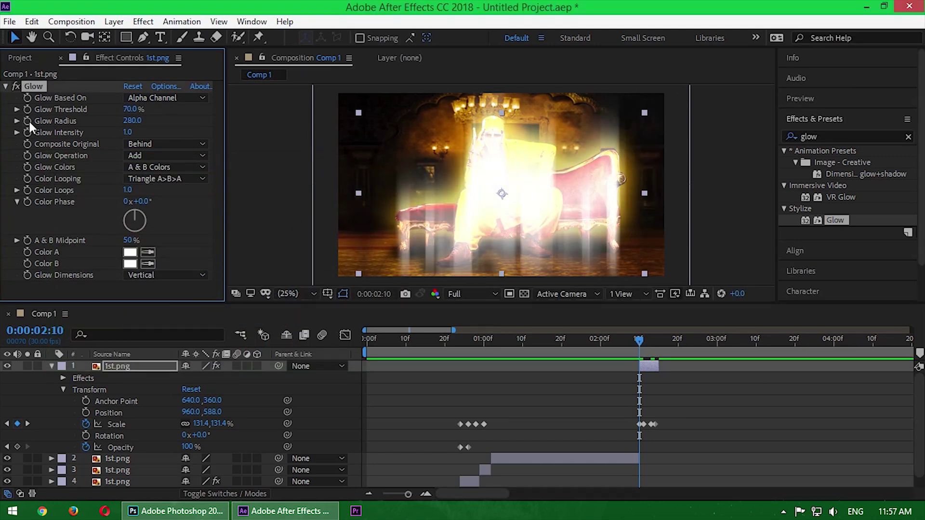
- Keyframe Glow Threshold, Radius and Intensity at 0:00:02:10 and again at 0:00:02:13, dropping the threshold to 0
click(64, 378)
click(75, 390)
scroll(650, 409, down, 1)
scroll(650, 385, up, 1)
drag(640, 341, 655, 340)
click(130, 109)
text(0)
- Copy the three glow keyframes from 0:00:02:10 and paste them at 0:00:02:15
drag(634, 404, 644, 442)
key(ctrl+c)
drag(655, 341, 659, 349)
key(ctrl+v)
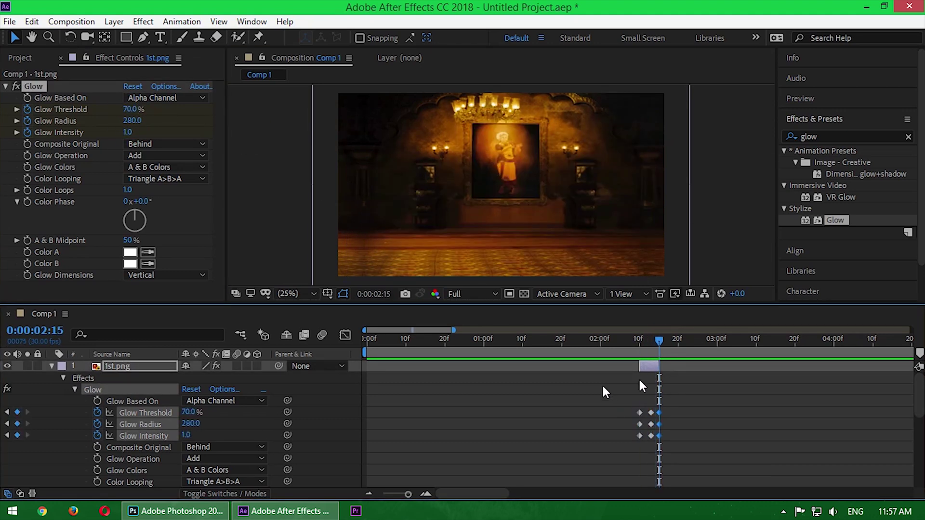
click(51, 366)
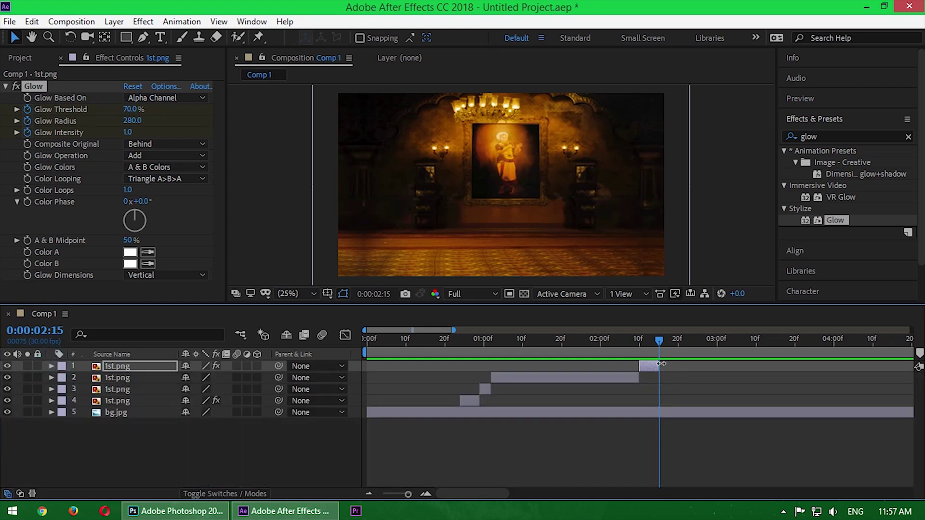
- Add 3nd.png to the composition as the topmost layer and start it at 0:00:02:15
click(24, 58)
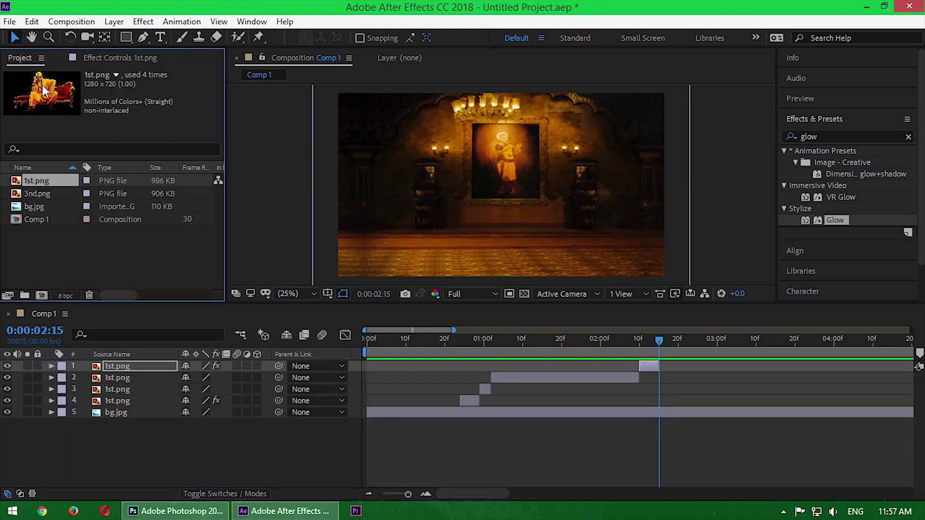
click(51, 193)
drag(44, 193, 157, 362)
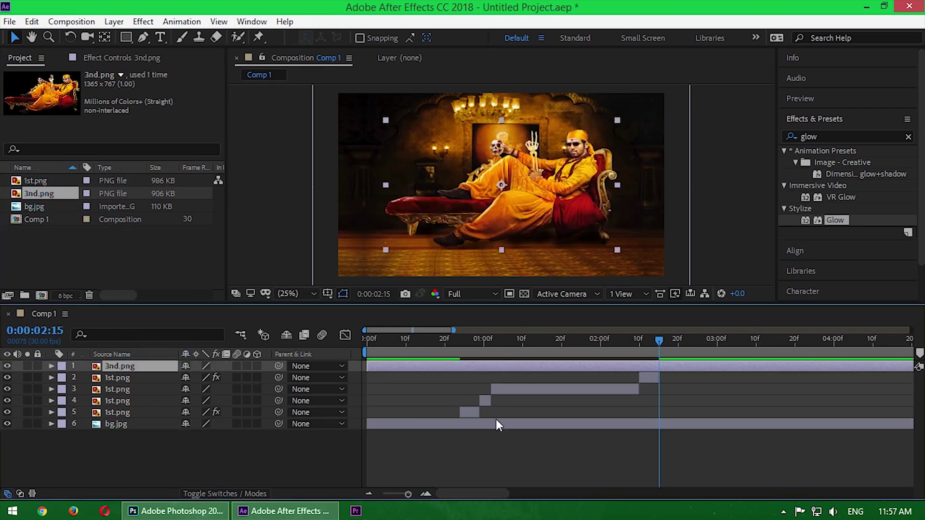
drag(380, 367, 667, 364)
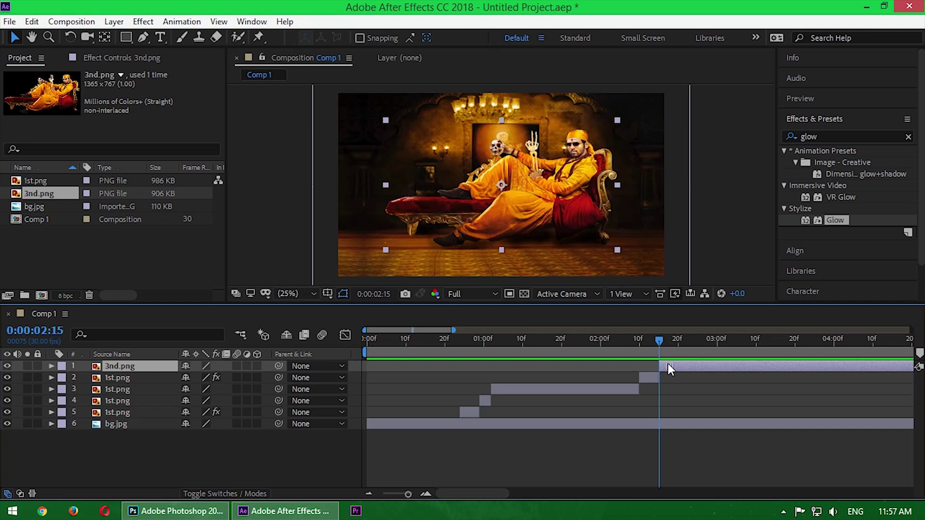
- Enlarge the 3nd.png figure in the frame and reposition it to about 968, 572
click(51, 367)
click(62, 379)
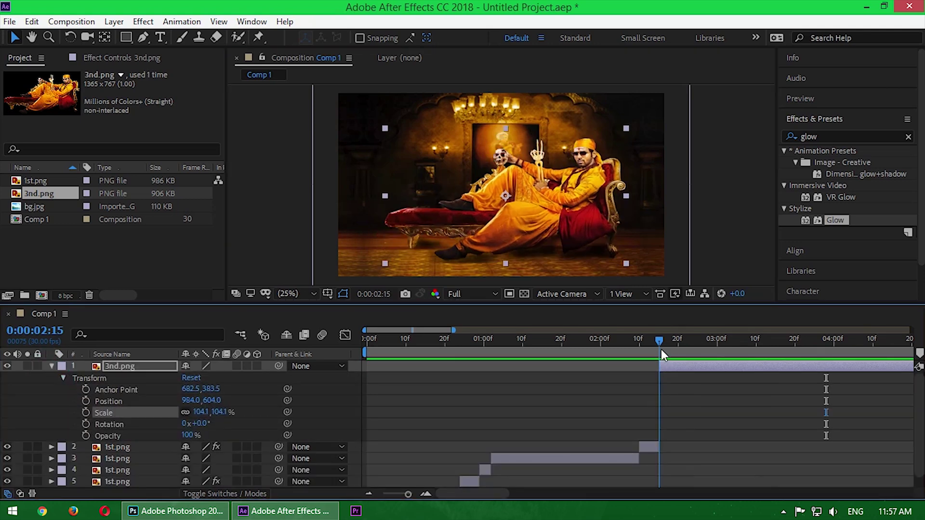
click(488, 382)
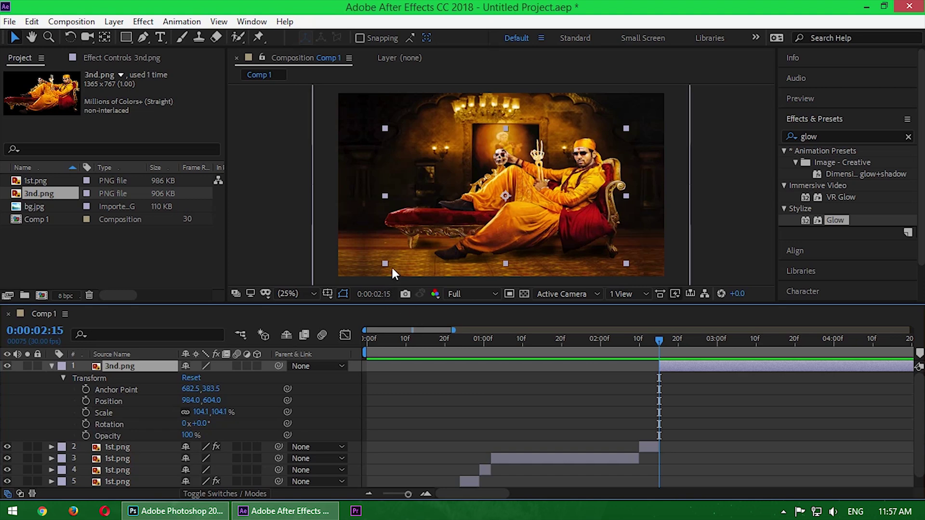
drag(386, 264, 365, 274)
drag(537, 204, 535, 198)
- Add a Scale keyframe to 3nd.png at 0:00:02:15 and set Scale to 117.3% at 0:00:04:10
click(86, 413)
drag(661, 339, 877, 363)
drag(222, 413, 218, 412)
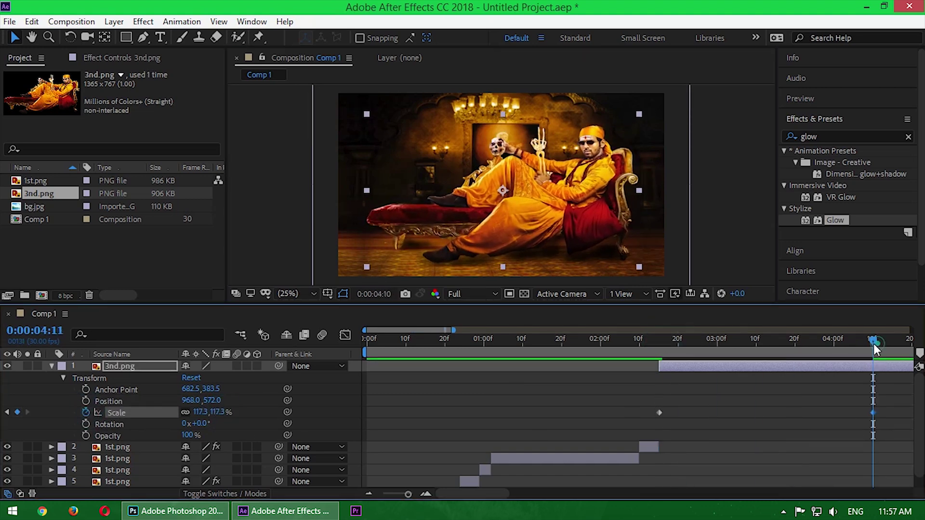
- Preview the 3nd.png scale animation, collapse its properties and play back the whole sequence
drag(874, 343, 612, 372)
key(space)
key(space)
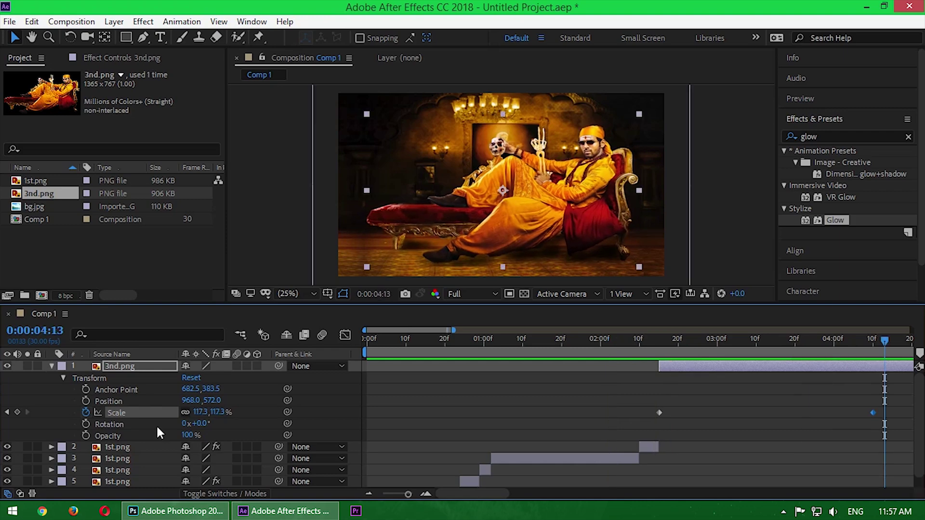
click(51, 366)
click(296, 480)
drag(883, 341, 496, 368)
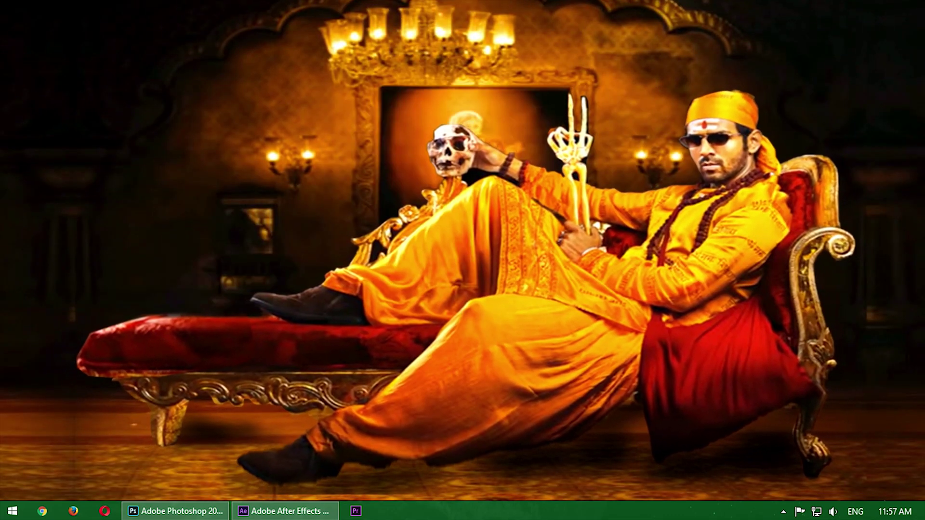
key(space)
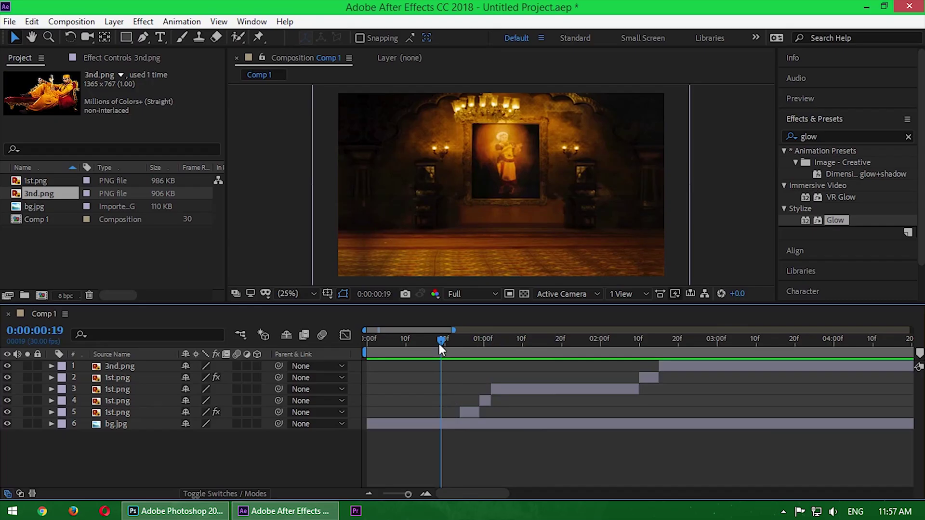
- Split the bg.jpg layer at 0:00:00:23 and again at 0:00:00:29
mouse_move(440, 345)
mouse_down()
mouse_move(487, 343)
mouse_move(458, 346)
mouse_up()
click(464, 424)
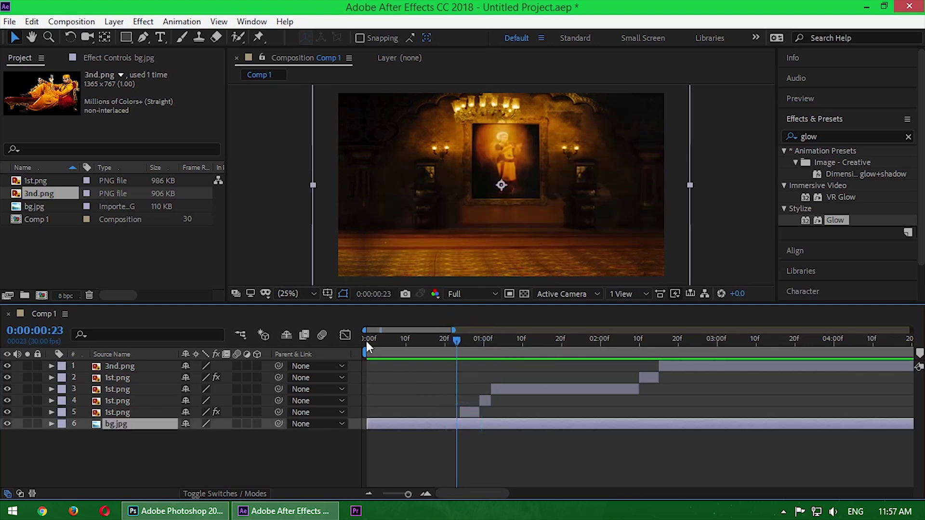
click(32, 22)
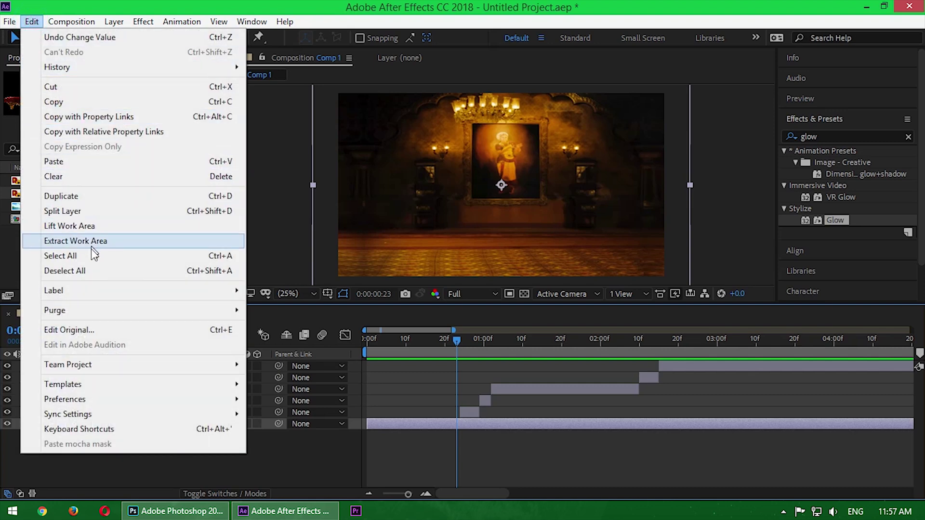
click(82, 223)
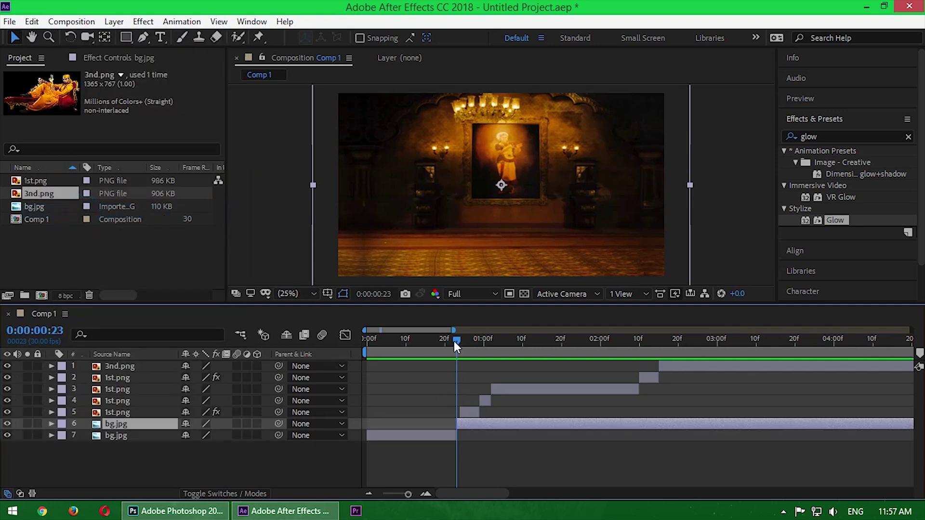
drag(455, 346, 480, 341)
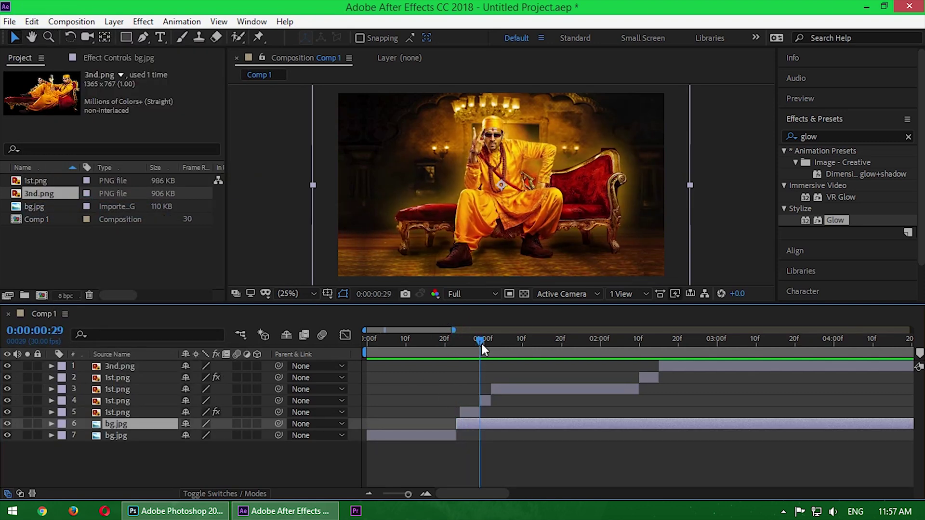
click(31, 21)
click(82, 210)
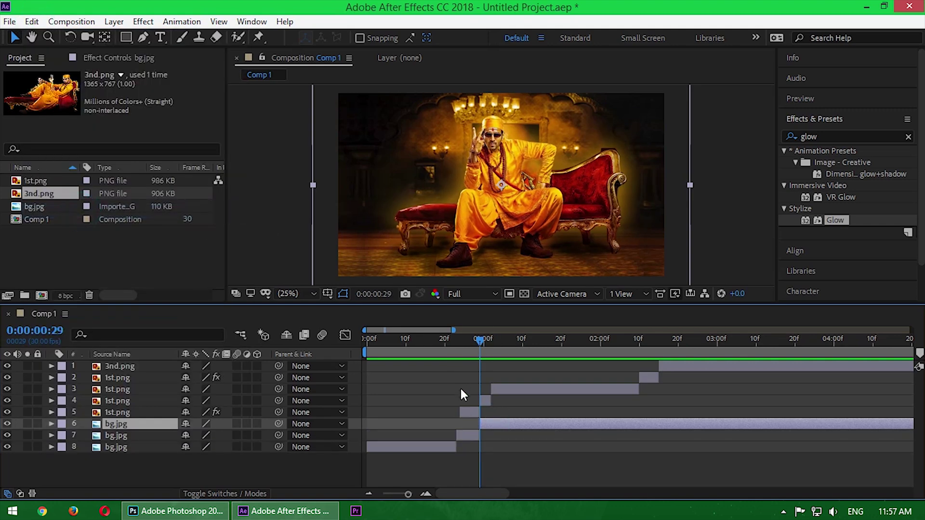
- Try adding an Anchor Point keyframe to the short bg.jpg segment at 0:00:00:24
click(465, 436)
click(460, 343)
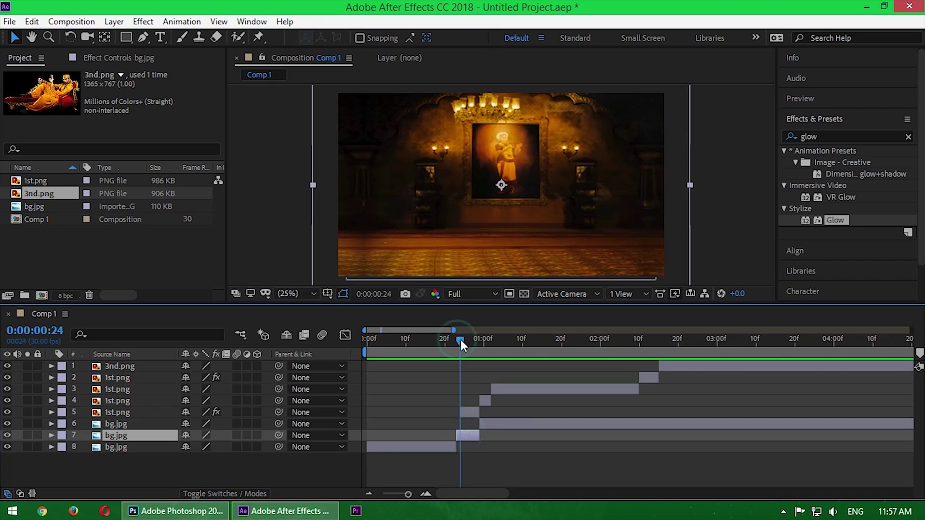
click(52, 435)
click(63, 447)
drag(216, 435, 234, 436)
key(ctrl+z)
click(86, 435)
- Try setting the short bg.jpg segment's Anchor Point to 682.5, 358.5 at 0:00:00:25 and 682.5, 408.5 at 0:00:00:26
drag(461, 341, 464, 341)
drag(212, 436, 183, 436)
drag(465, 341, 469, 342)
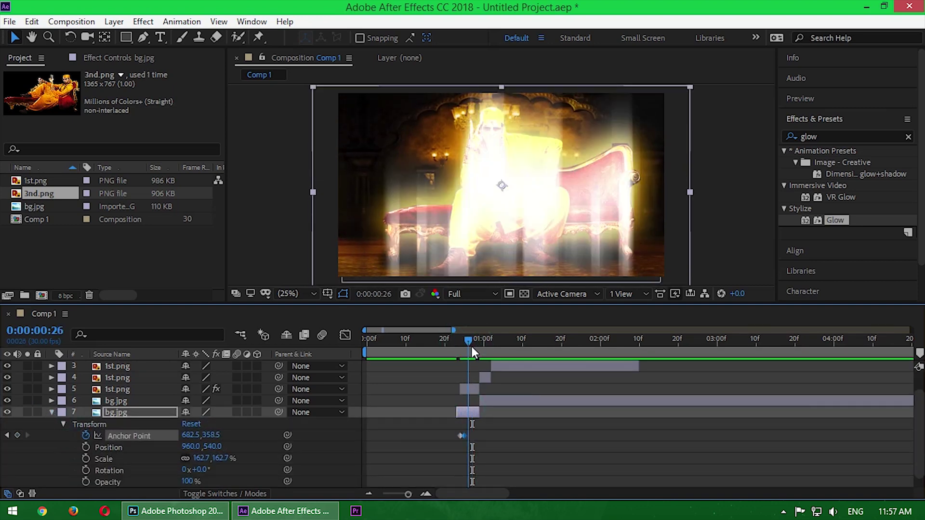
drag(212, 435, 208, 434)
key(Page_Down)
key(Page_Down)
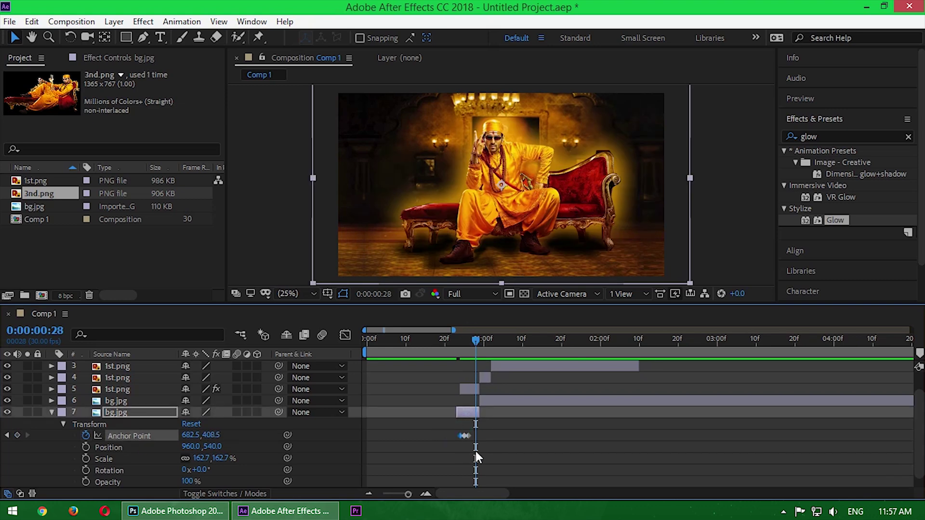
- Preview the background shake and try moving the short bg.jpg segment's Anchor Point keyframes one frame earlier
drag(475, 455, 468, 348)
click(51, 413)
key(space)
click(52, 436)
click(467, 436)
click(470, 453)
click(467, 437)
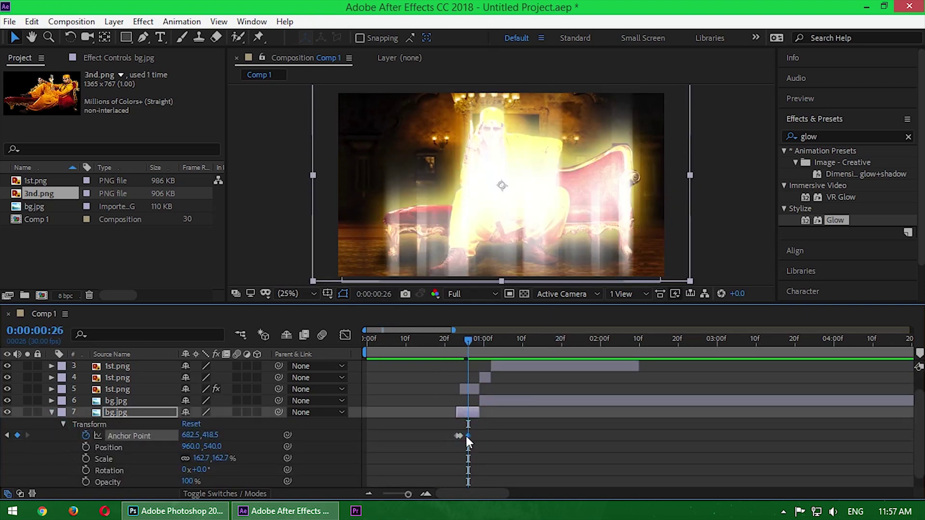
drag(468, 436, 464, 436)
- Try delaying the short bg.jpg segment by one frame to start at 0:00:00:24, and preview the result
click(452, 346)
key(space)
mouse_move(458, 348)
mouse_down()
mouse_move(468, 358)
mouse_move(456, 361)
mouse_up()
drag(468, 413, 472, 413)
click(457, 346)
key(space)
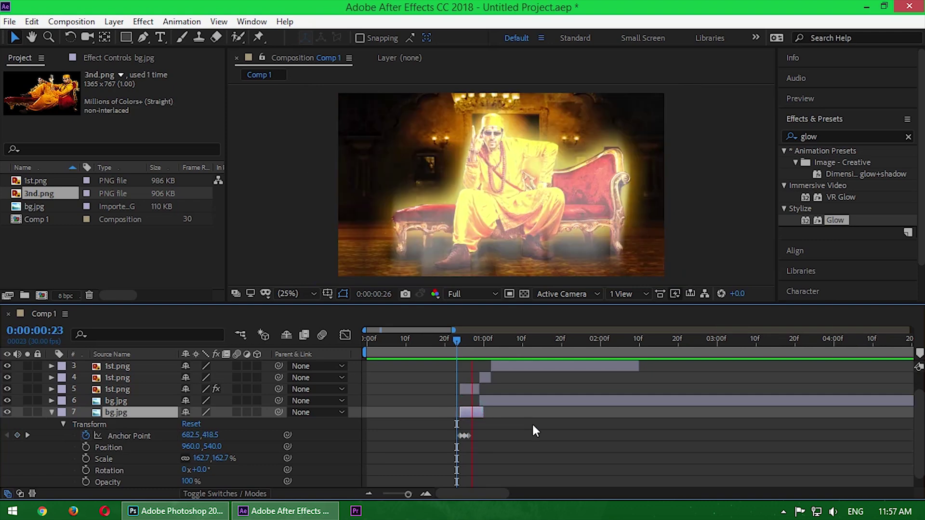
- Undo the Anchor Point animation and the splits so that bg.jpg is a single layer again
drag(549, 347, 480, 388)
scroll(512, 444, down, 1)
click(446, 486)
drag(473, 339, 464, 358)
click(467, 401)
drag(474, 429, 455, 418)
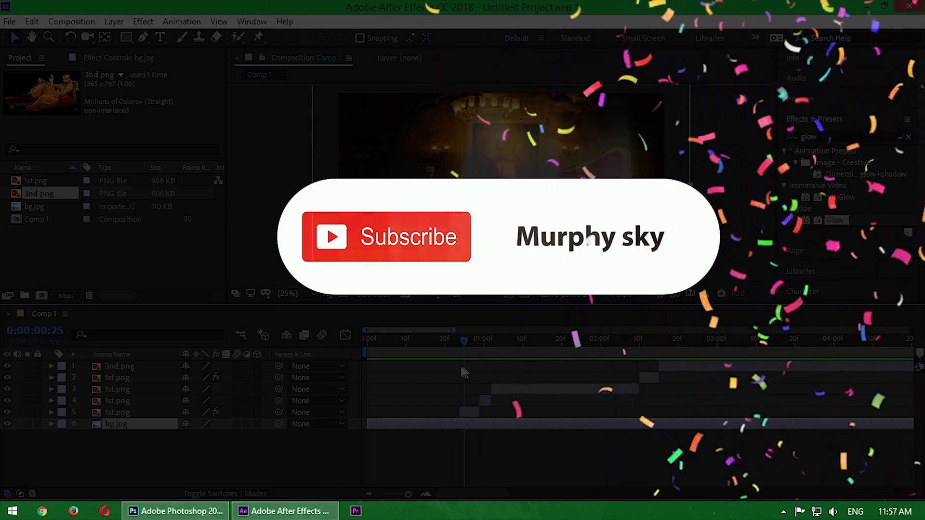
- Split the bg.jpg layer at 0:00:00:23 and again at 0:00:00:28
drag(462, 368, 456, 359)
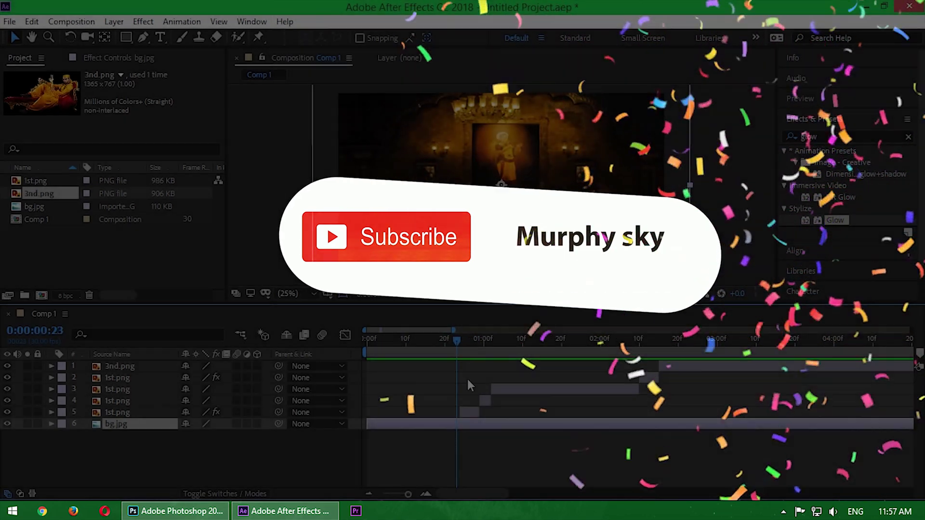
click(32, 21)
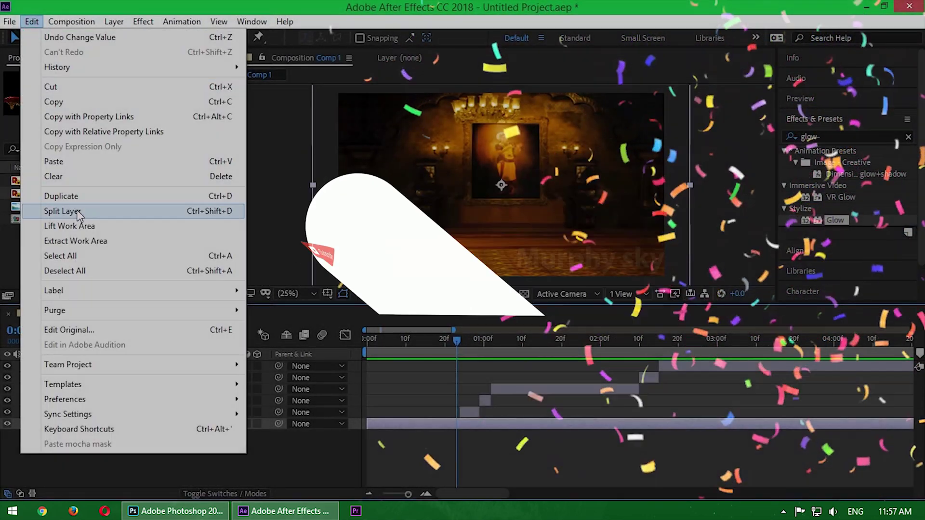
click(62, 209)
click(477, 340)
click(32, 21)
click(61, 208)
- Start Anchor Point keyframing on the short middle bg.jpg segment with a keyframe at 0:00:00:23
mouse_move(476, 344)
mouse_down()
mouse_move(457, 353)
mouse_move(464, 343)
mouse_up()
click(122, 438)
click(52, 435)
click(63, 447)
scroll(132, 456, down, 1)
click(86, 436)
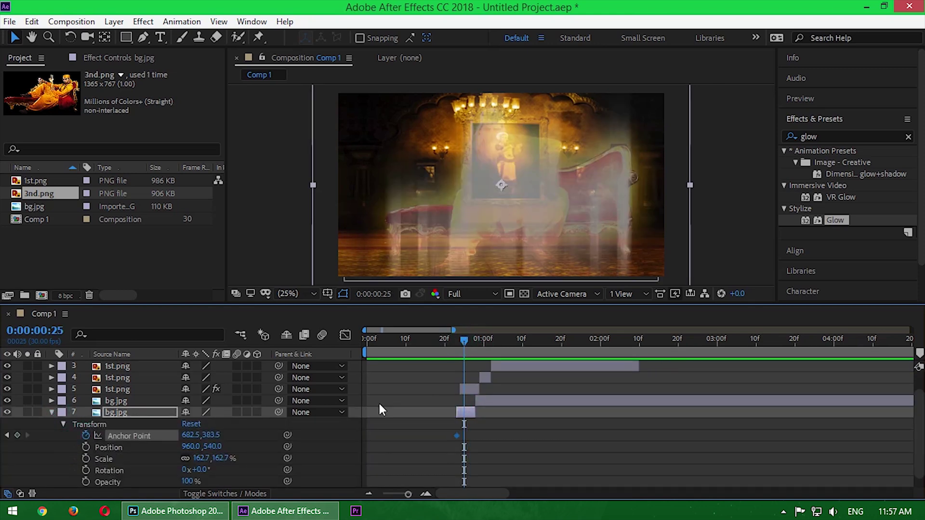
- Raise the segment's vertical Anchor Point value at 0:00:00:25, lower it at 0:00:00:27, and restore 682.5, 383.5 at 0:00:00:28
drag(212, 436, 240, 425)
drag(464, 342, 473, 344)
drag(211, 435, 174, 436)
drag(473, 342, 476, 343)
key(ctrl+v)
drag(408, 494, 410, 495)
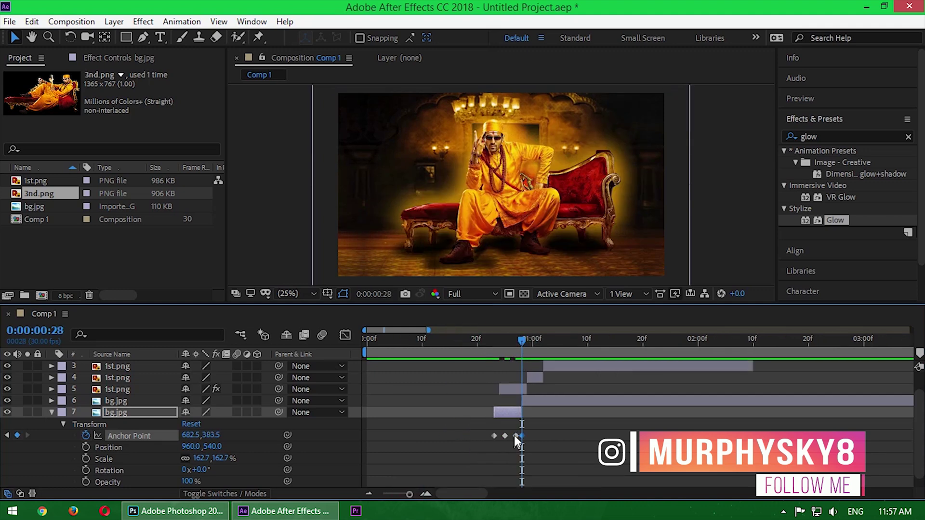
click(516, 436)
- Collapse the short bg.jpg segment's properties and preview its Anchor Point shake from before 0:00:00:23
drag(521, 341, 495, 341)
click(52, 413)
key(space)
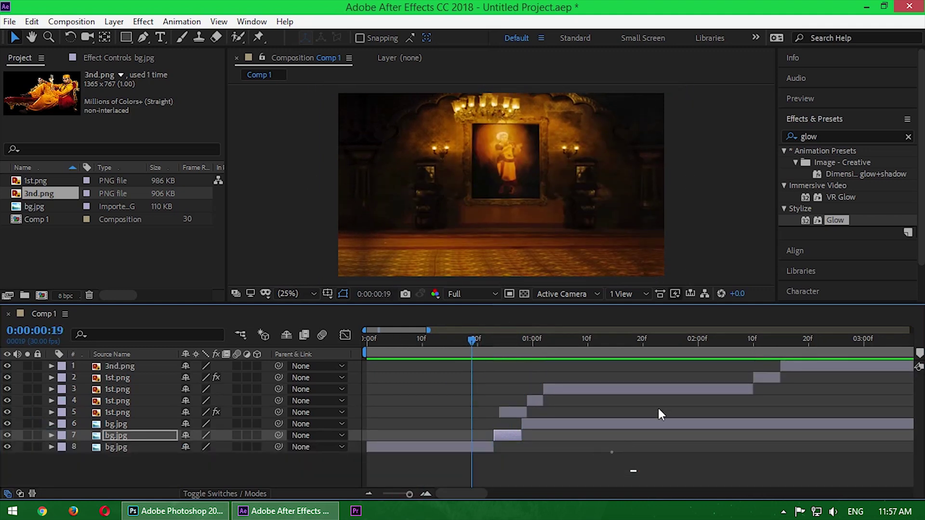
key(space)
- Duplicate the short animated bg.jpg segment that starts at 0:00:00:23
click(506, 438)
key(ctrl+d)
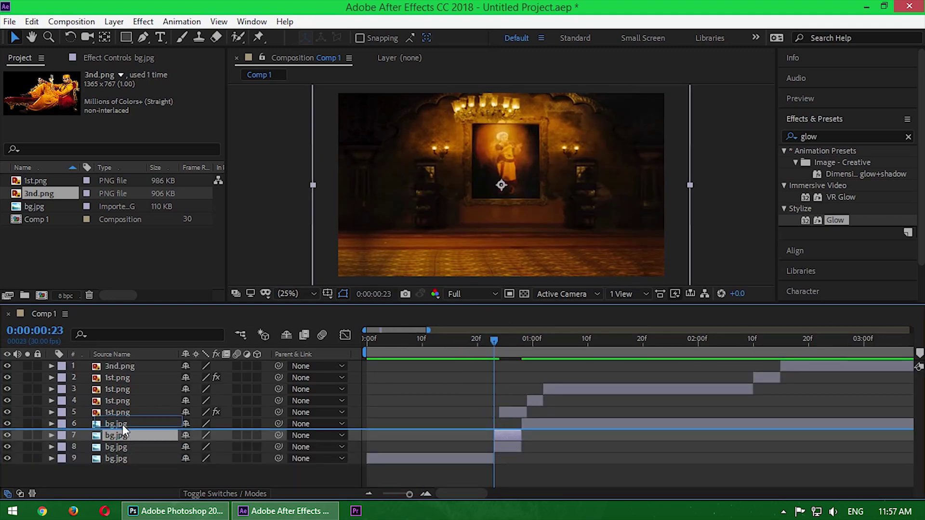